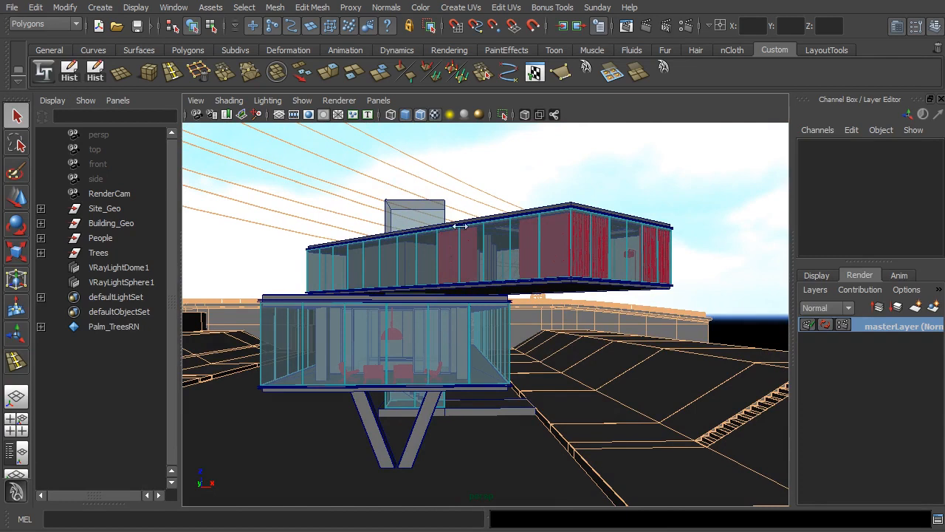
Step: Create a new VRay Mtl material in the Hypershade and rename it BASIC_GREY
{"action": "left_click_drag", "start_coordinate": [561, 315], "coordinate": [557, 312], "text": "alt"}
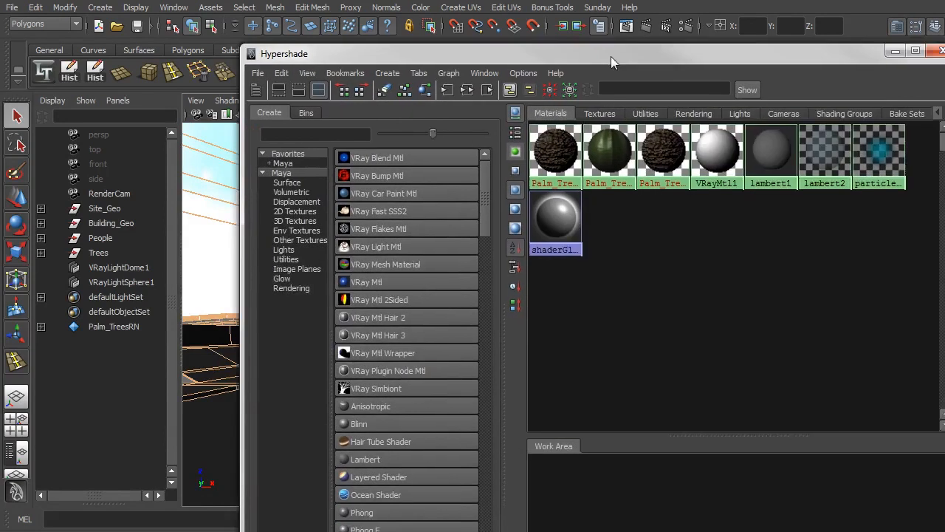
{"action": "left_click_drag", "start_coordinate": [611, 56], "coordinate": [565, 47]}
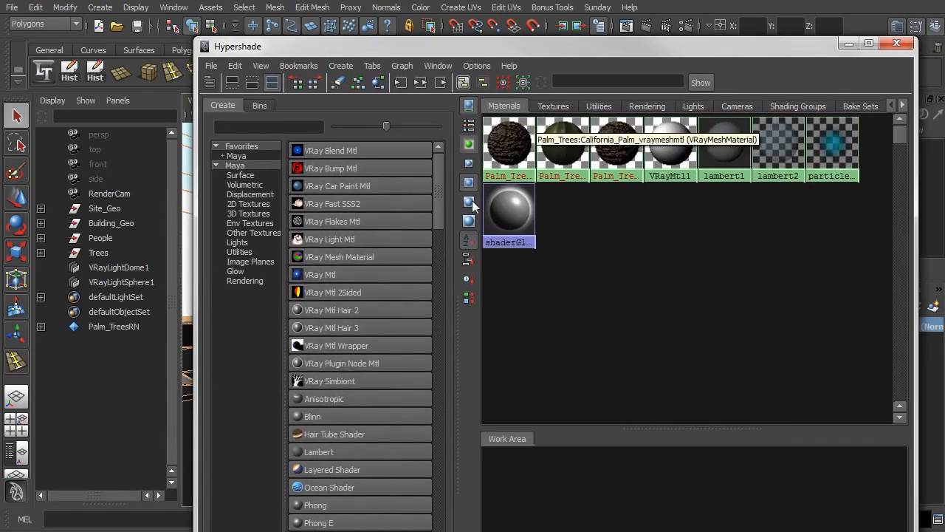
{"action": "left_click", "coordinate": [323, 277]}
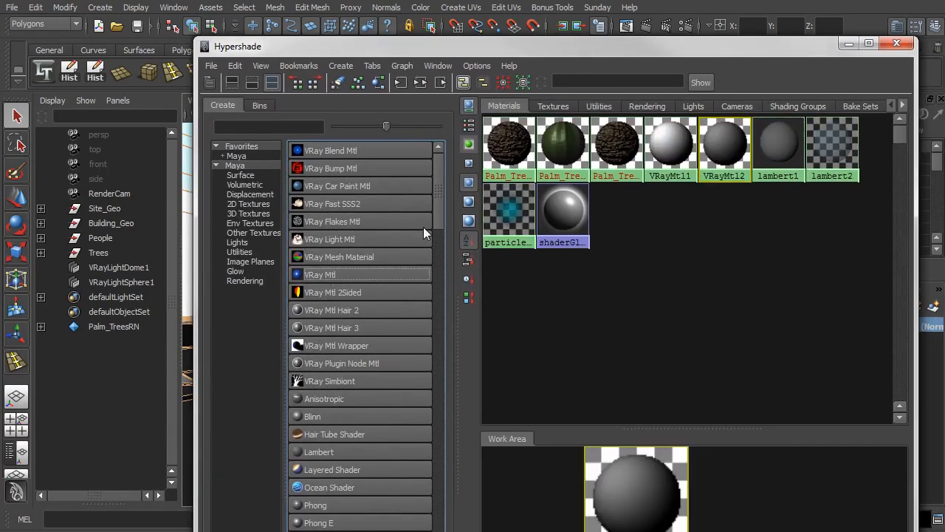
{"action": "left_click_drag", "start_coordinate": [750, 146], "coordinate": [695, 133]}
{"action": "left_click_drag", "start_coordinate": [705, 218], "coordinate": [547, 211]}
{"action": "type", "text": "B"}
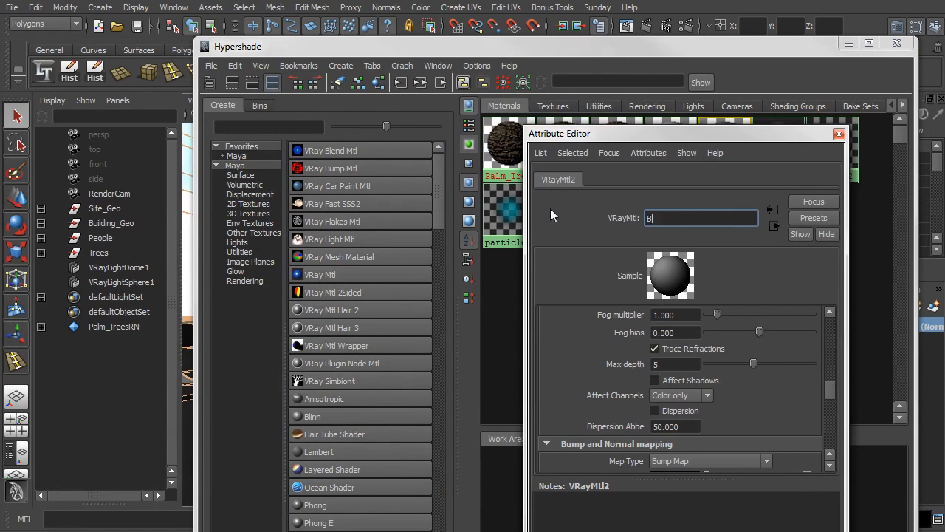
{"action": "type", "text": "ASIC_GREY"}
{"action": "key", "text": "Return"}
Step: Raise the BASIC_GREY diffuse color to a near-white 0.974
{"action": "scroll", "coordinate": [625, 371], "scroll_direction": "up", "scroll_amount": 5}
{"action": "scroll", "coordinate": [624, 372], "scroll_direction": "up", "scroll_amount": 5}
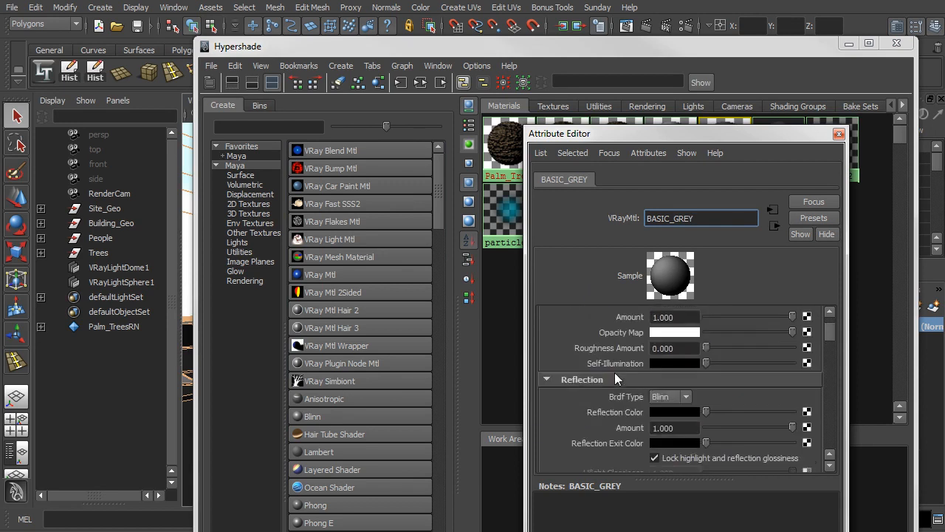
{"action": "left_click_drag", "start_coordinate": [751, 345], "coordinate": [792, 355]}
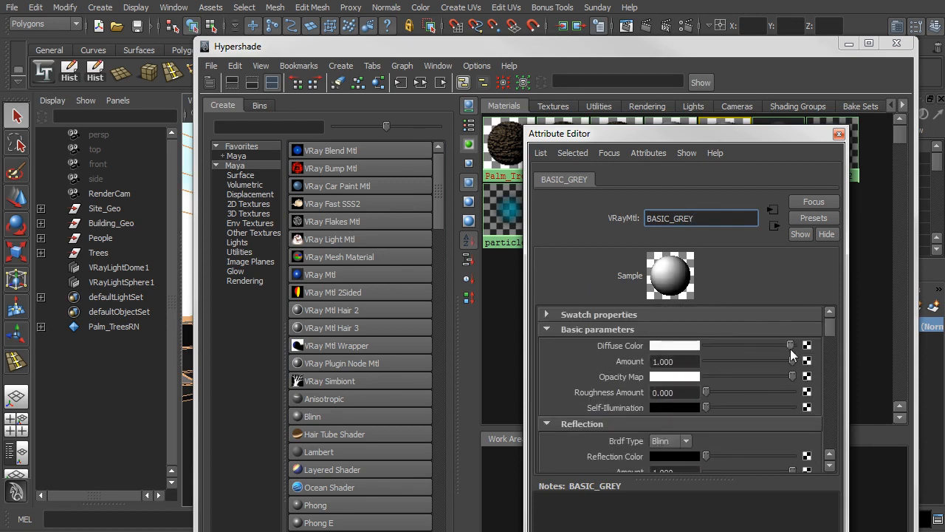
{"action": "left_click_drag", "start_coordinate": [744, 138], "coordinate": [944, 148]}
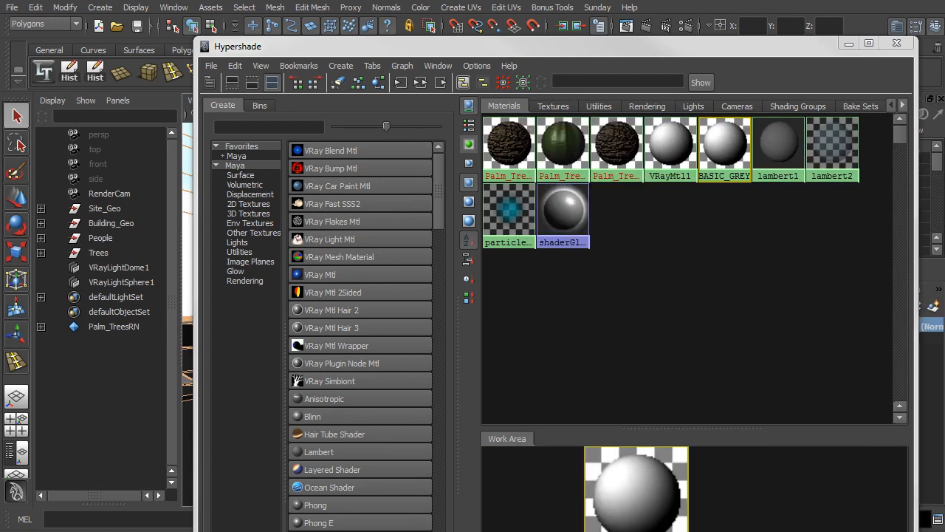
Step: Assign BASIC_GREY to the Site_Geo, Building_Geo and People groups and clear the selection
{"action": "left_click_drag", "start_coordinate": [685, 54], "coordinate": [944, 56]}
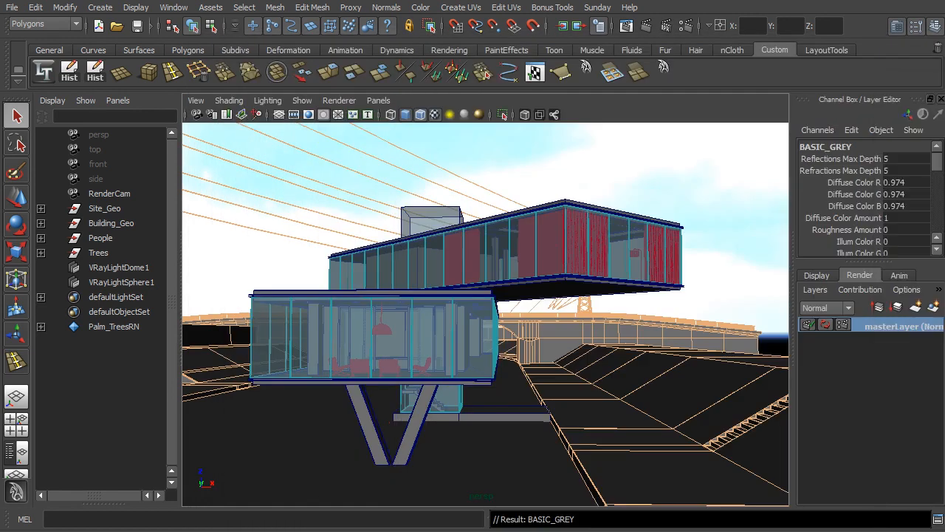
{"action": "left_click", "coordinate": [105, 207]}
{"action": "left_click", "coordinate": [113, 237], "text": "shift"}
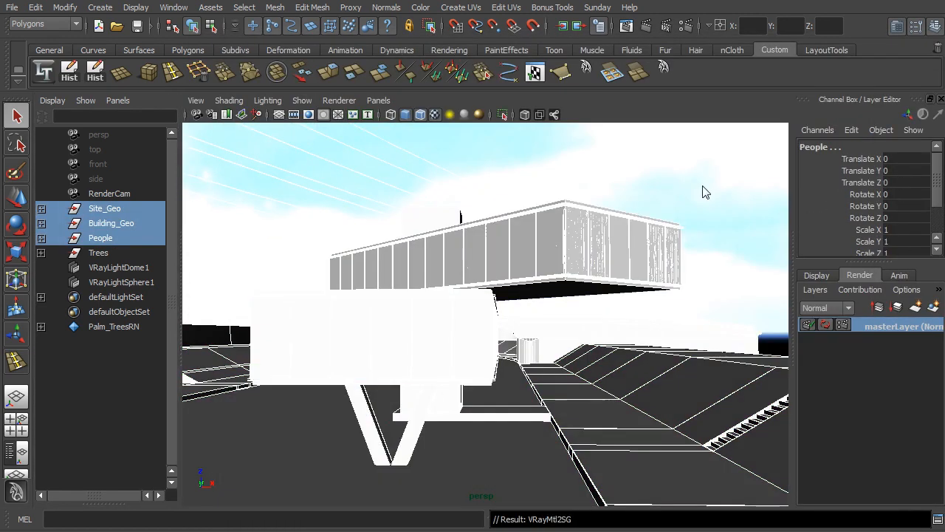
{"action": "left_click", "coordinate": [702, 180]}
Step: Create another VRay Mtl material and rename it BASIC_GLASS
{"action": "left_click_drag", "start_coordinate": [944, 33], "coordinate": [330, 25]}
{"action": "left_click", "coordinate": [209, 247]}
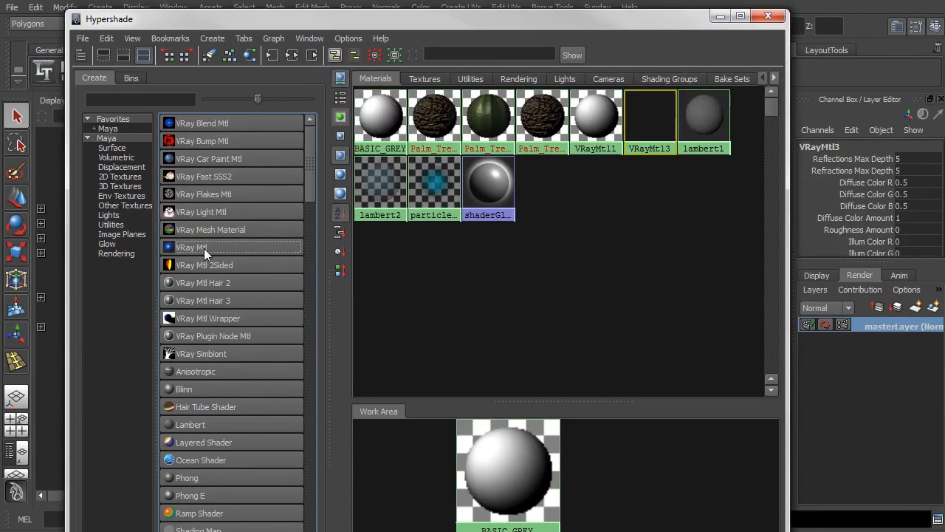
{"action": "left_click_drag", "start_coordinate": [944, 104], "coordinate": [583, 140]}
{"action": "left_click_drag", "start_coordinate": [599, 226], "coordinate": [406, 215]}
{"action": "type", "text": "BASIC_GLASS"}
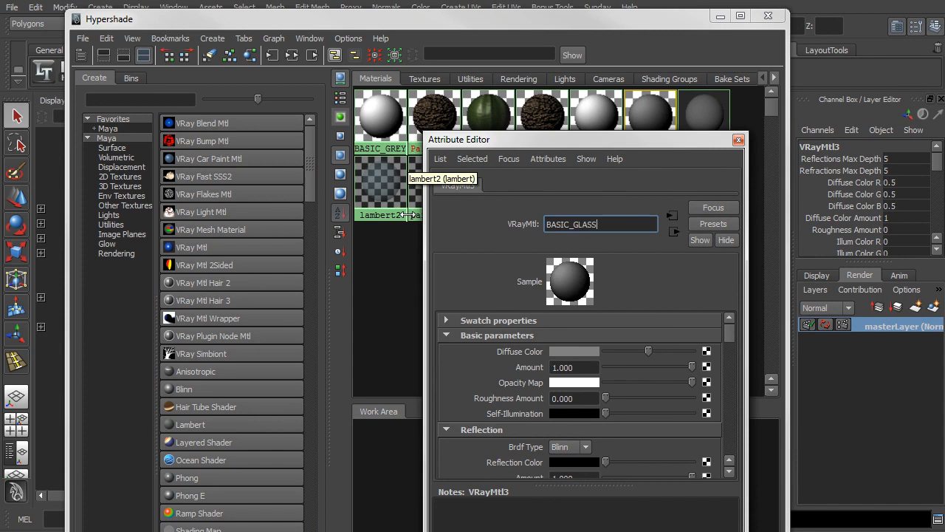
{"action": "key", "text": "Return"}
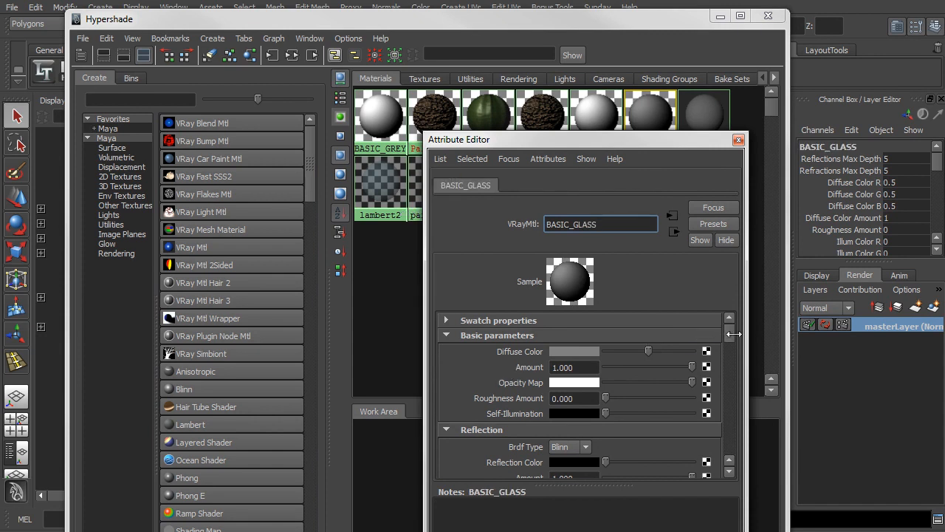
Step: Give BASIC_GLASS a black diffuse color and a white reflection color with Use Fresnel enabled
{"action": "left_click_drag", "start_coordinate": [682, 140], "coordinate": [681, 84]}
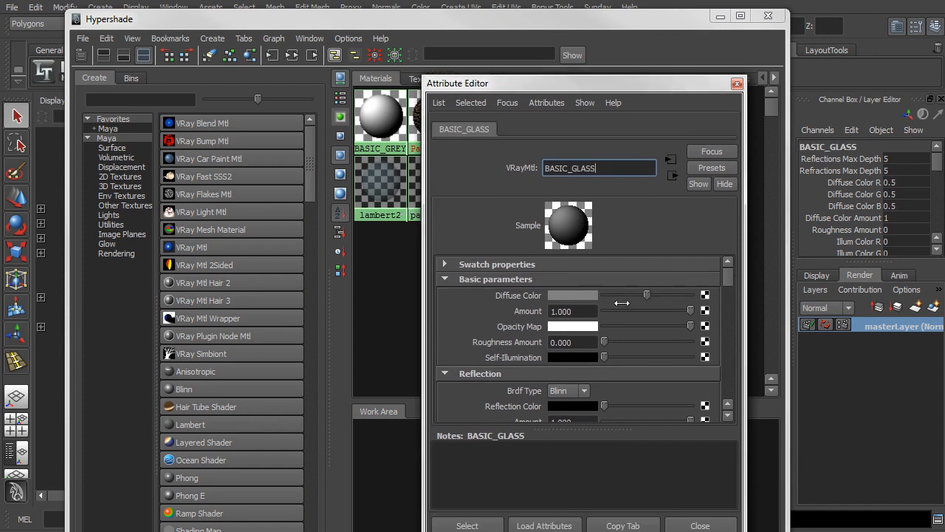
{"action": "left_click_drag", "start_coordinate": [647, 295], "coordinate": [561, 291]}
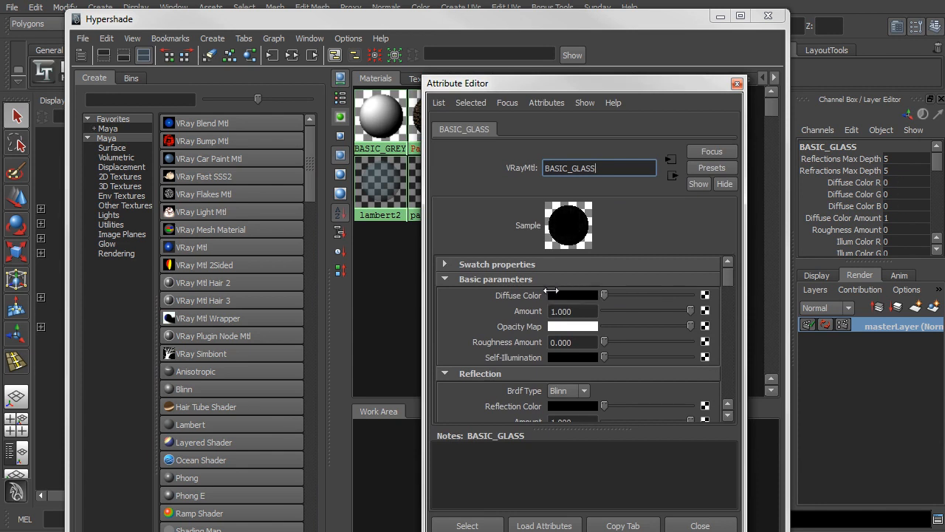
{"action": "scroll", "coordinate": [499, 302], "scroll_direction": "down", "scroll_amount": 3}
{"action": "left_click_drag", "start_coordinate": [605, 316], "coordinate": [691, 316]}
{"action": "scroll", "coordinate": [635, 307], "scroll_direction": "down", "scroll_amount": 3}
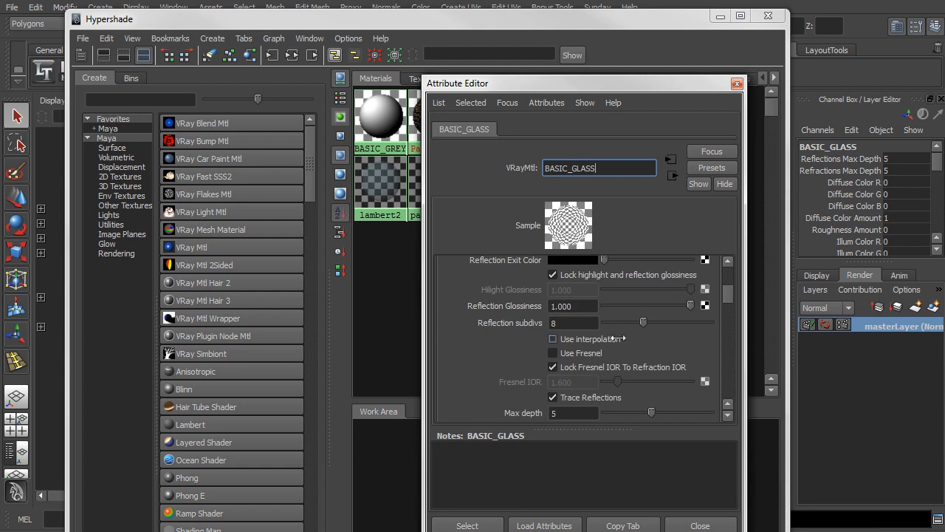
{"action": "left_click", "coordinate": [578, 353]}
Step: Make the BASIC_GLASS refraction color nearly white, with Affect Shadows enabled and Affect Channels set to All channels
{"action": "scroll", "coordinate": [508, 336], "scroll_direction": "down", "scroll_amount": 6}
{"action": "scroll", "coordinate": [507, 327], "scroll_direction": "down", "scroll_amount": 3}
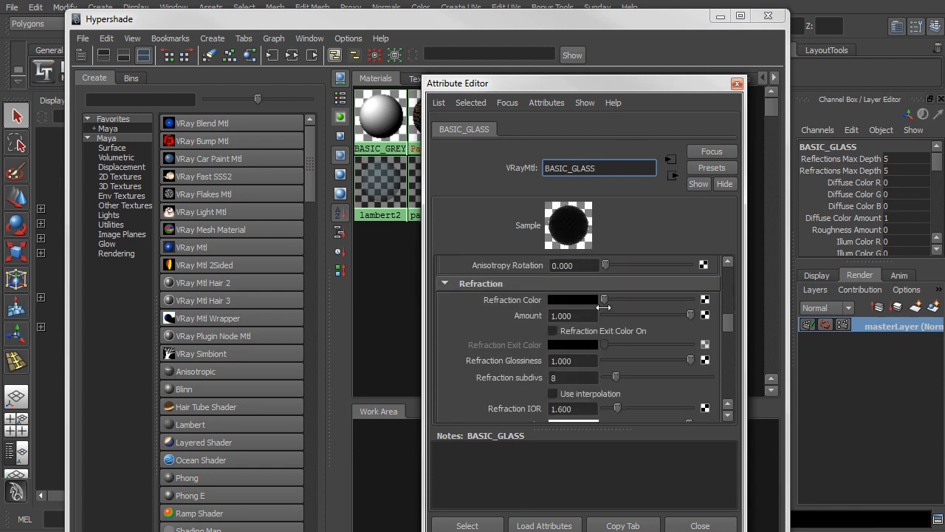
{"action": "left_click_drag", "start_coordinate": [605, 300], "coordinate": [690, 300]}
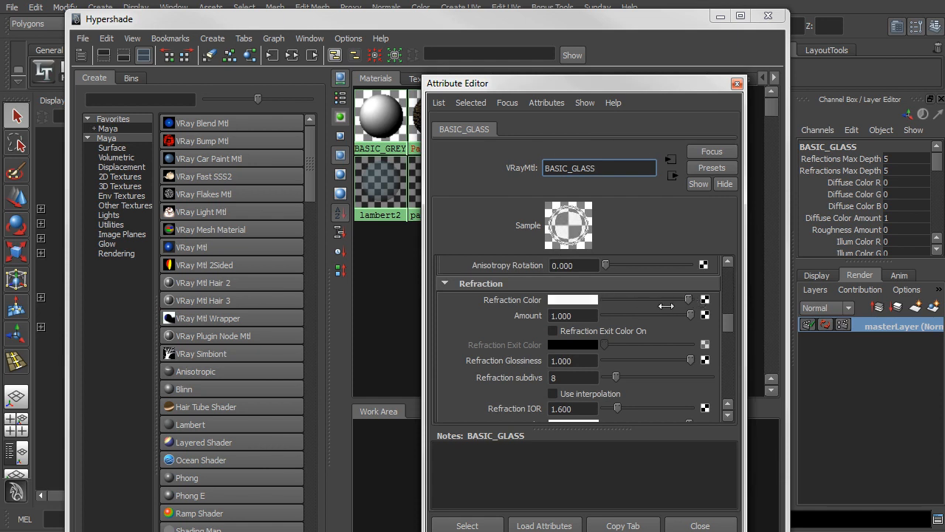
{"action": "scroll", "coordinate": [638, 308], "scroll_direction": "down", "scroll_amount": 6}
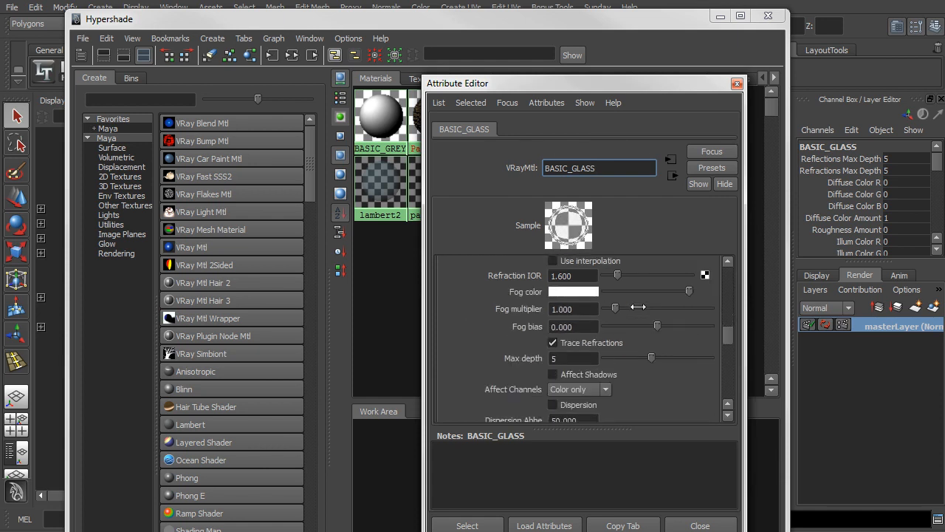
{"action": "left_click", "coordinate": [571, 330]}
{"action": "left_click", "coordinate": [594, 346]}
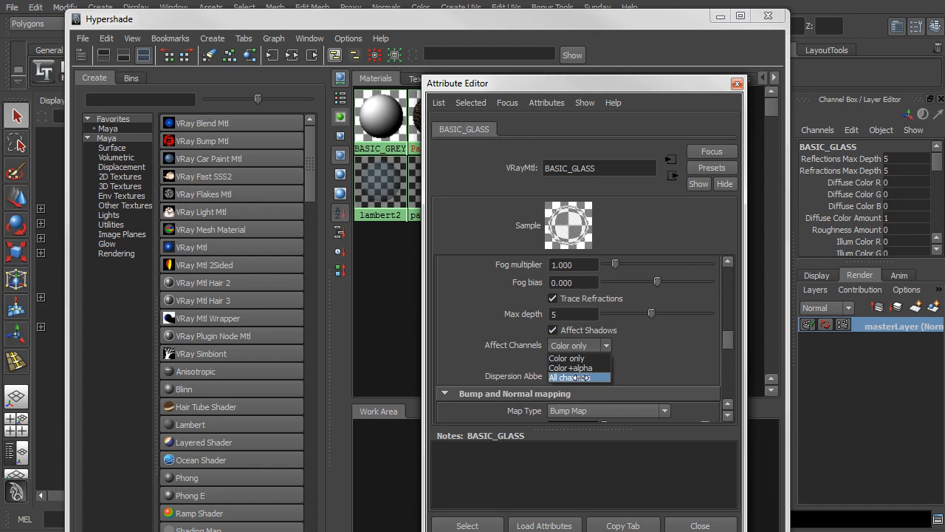
{"action": "left_click", "coordinate": [580, 377]}
{"action": "left_click_drag", "start_coordinate": [562, 83], "coordinate": [595, 93]}
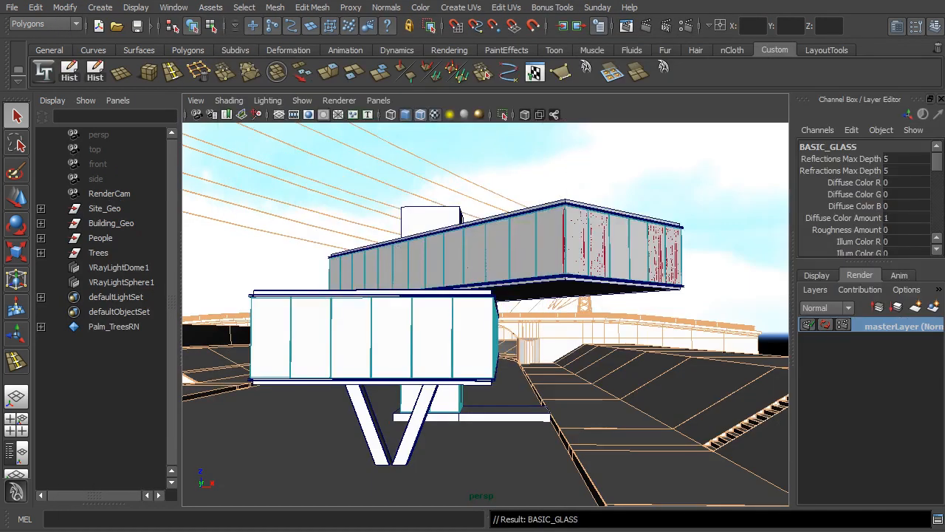
Step: Assign BASIC_GLASS to the exterior glazing of both building volumes, hide that glazing, and assign the material to the interior glass panels
{"action": "left_click", "coordinate": [436, 339]}
{"action": "left_click", "coordinate": [525, 255], "text": "shift"}
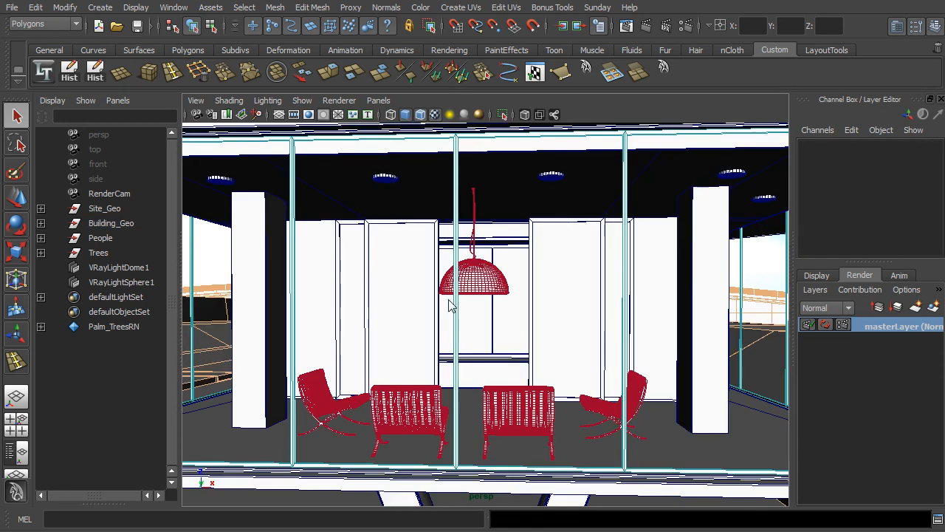
{"action": "left_click", "coordinate": [405, 313]}
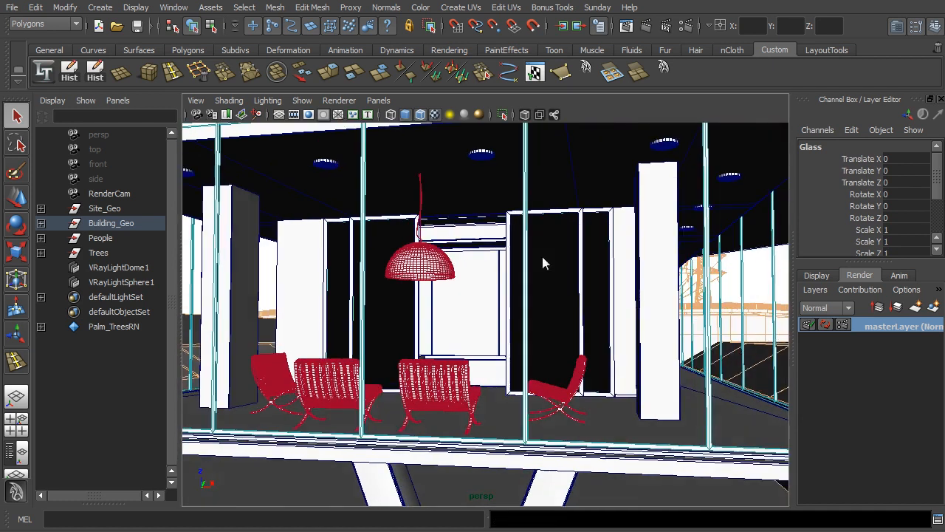
Step: Assign BASIC_GLASS to the skylight in the lower volume's roof
{"action": "scroll", "coordinate": [516, 245], "scroll_direction": "up", "scroll_amount": 4}
{"action": "left_click_drag", "start_coordinate": [498, 234], "coordinate": [495, 252], "text": "alt"}
{"action": "scroll", "coordinate": [495, 252], "scroll_direction": "up", "scroll_amount": 4}
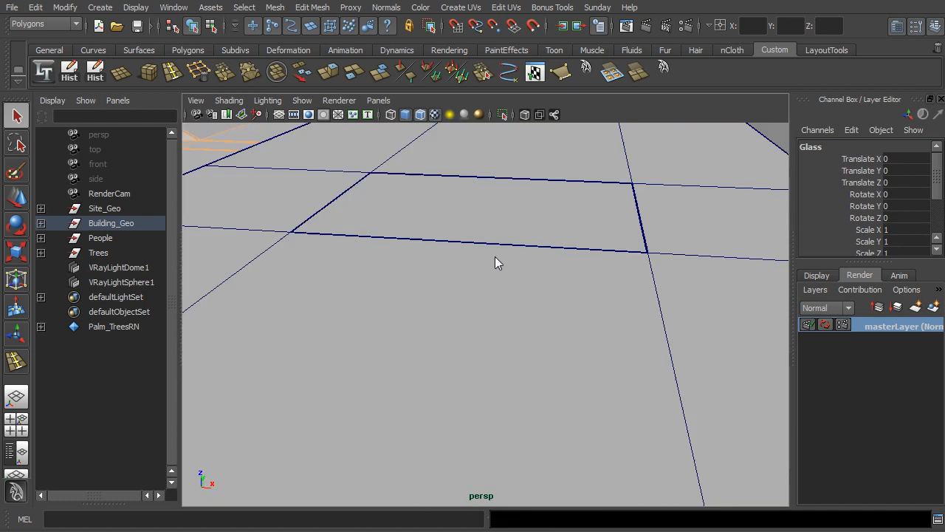
{"action": "left_click", "coordinate": [477, 218]}
{"action": "right_click_drag", "start_coordinate": [604, 265], "coordinate": [465, 252], "text": "alt"}
{"action": "key", "text": "g"}
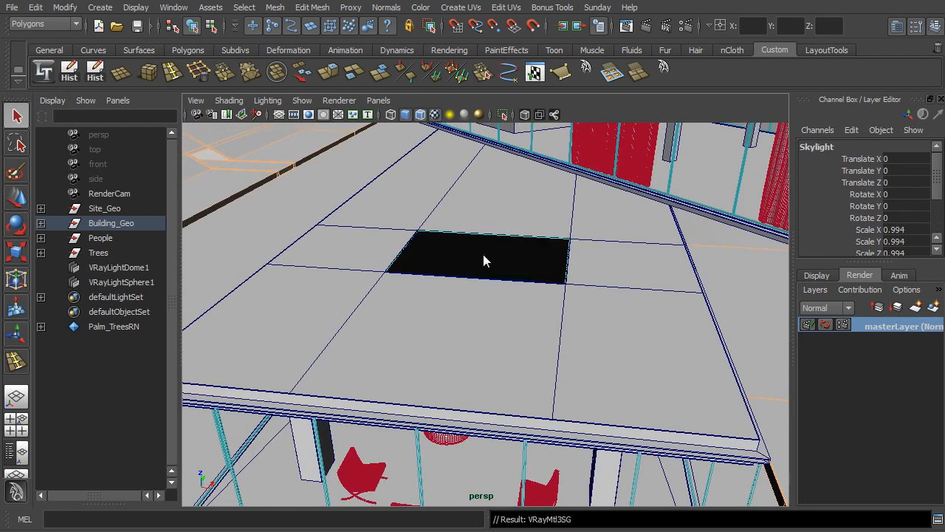
Step: Repeat the BASIC_GLASS assignment on the gridded ceiling panel above the interior columns
{"action": "middle_click_drag", "start_coordinate": [653, 238], "coordinate": [443, 283], "text": "alt"}
{"action": "middle_click_drag", "start_coordinate": [648, 264], "coordinate": [511, 273], "text": "alt"}
{"action": "left_click_drag", "start_coordinate": [511, 272], "coordinate": [573, 235], "text": "alt"}
{"action": "left_click_drag", "start_coordinate": [470, 259], "coordinate": [525, 229], "text": "alt"}
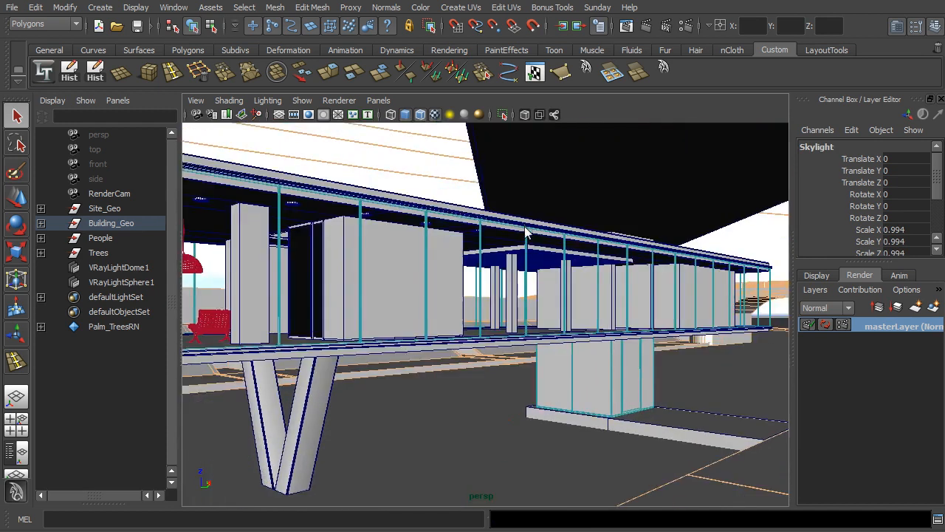
{"action": "scroll", "coordinate": [531, 232], "scroll_direction": "up", "scroll_amount": 3}
{"action": "scroll", "coordinate": [500, 263], "scroll_direction": "up", "scroll_amount": 4}
{"action": "left_click_drag", "start_coordinate": [500, 263], "coordinate": [525, 257], "text": "alt"}
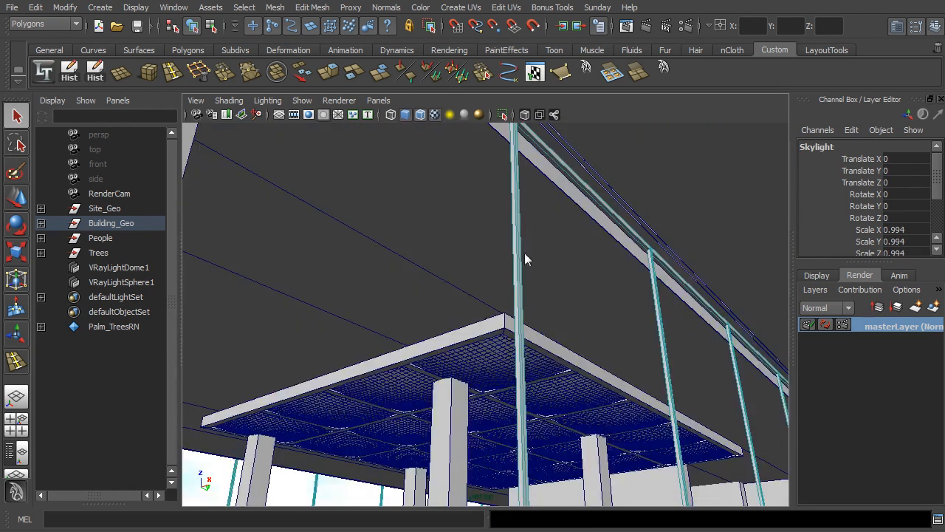
{"action": "left_click", "coordinate": [495, 368]}
{"action": "key", "text": "g"}
Step: Assign BASIC_GLASS to the glazing around the stair enclosure beneath the lower volume
{"action": "left_click_drag", "start_coordinate": [496, 345], "coordinate": [517, 373], "text": "alt"}
{"action": "scroll", "coordinate": [575, 412], "scroll_direction": "down", "scroll_amount": 4}
{"action": "left_click_drag", "start_coordinate": [576, 418], "coordinate": [621, 347], "text": "alt"}
{"action": "left_click", "coordinate": [609, 323]}
{"action": "key", "text": "g"}
{"action": "scroll", "coordinate": [454, 319], "scroll_direction": "down", "scroll_amount": 5}
{"action": "left_click_drag", "start_coordinate": [510, 328], "coordinate": [526, 318], "text": "alt"}
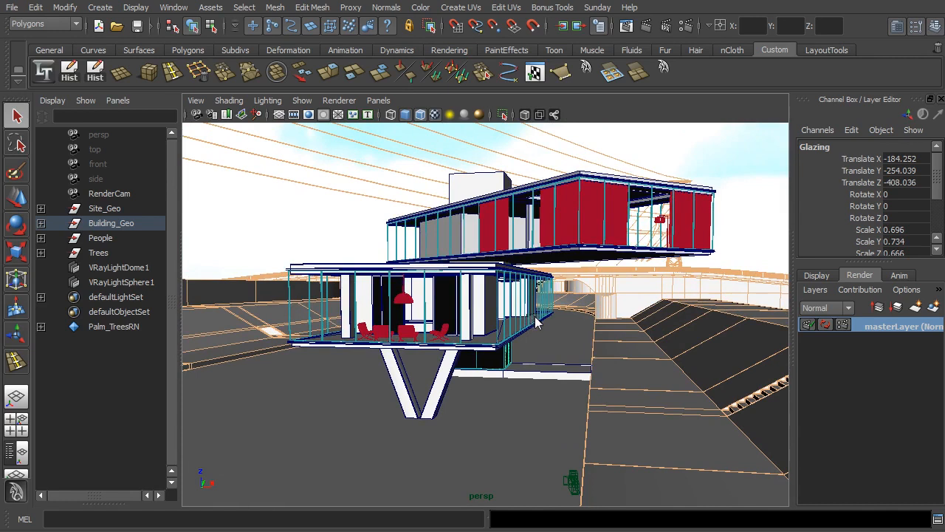
Step: Unhide the exterior glazing of both building volumes and clear the selection
{"action": "key", "text": "shift+h"}
{"action": "left_click", "coordinate": [334, 227]}
{"action": "middle_click_drag", "start_coordinate": [434, 248], "coordinate": [437, 280], "text": "alt"}
Step: Render the building through RenderCam, pan across the V-Ray image to inspect it, and minimize the frame buffer
{"action": "left_click", "coordinate": [378, 100]}
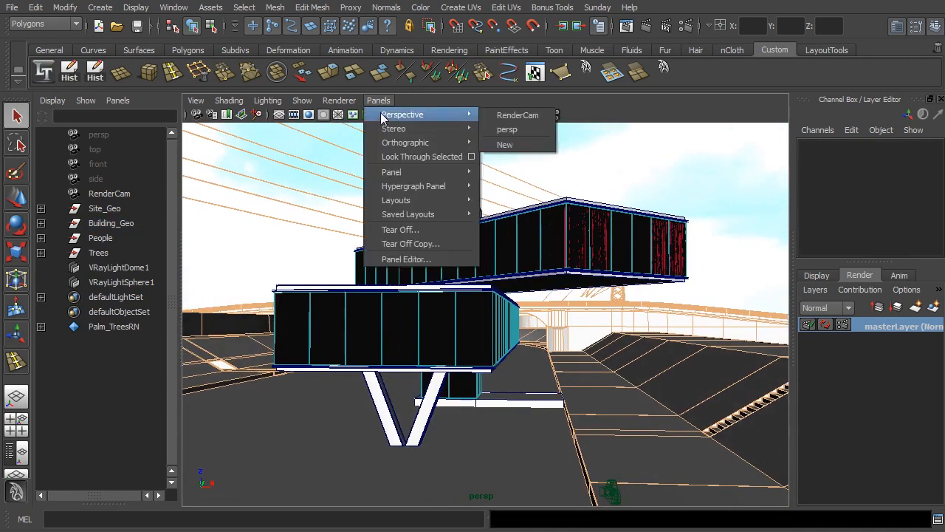
{"action": "left_click", "coordinate": [510, 116]}
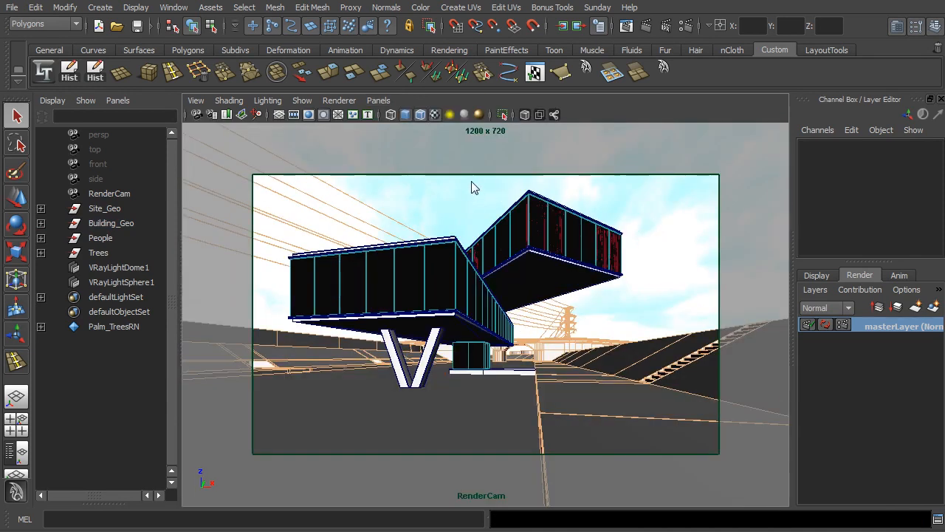
{"action": "left_click", "coordinate": [644, 26]}
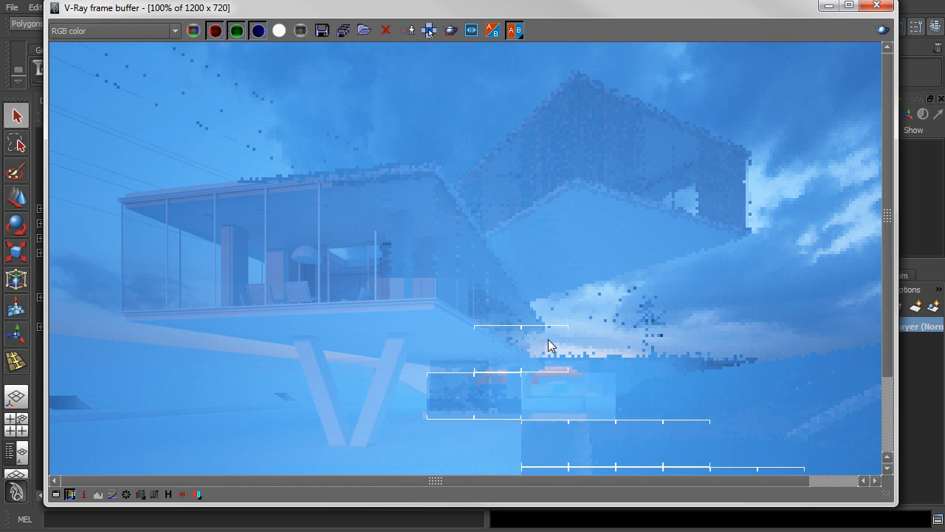
{"action": "middle_click_drag", "start_coordinate": [438, 277], "coordinate": [496, 295]}
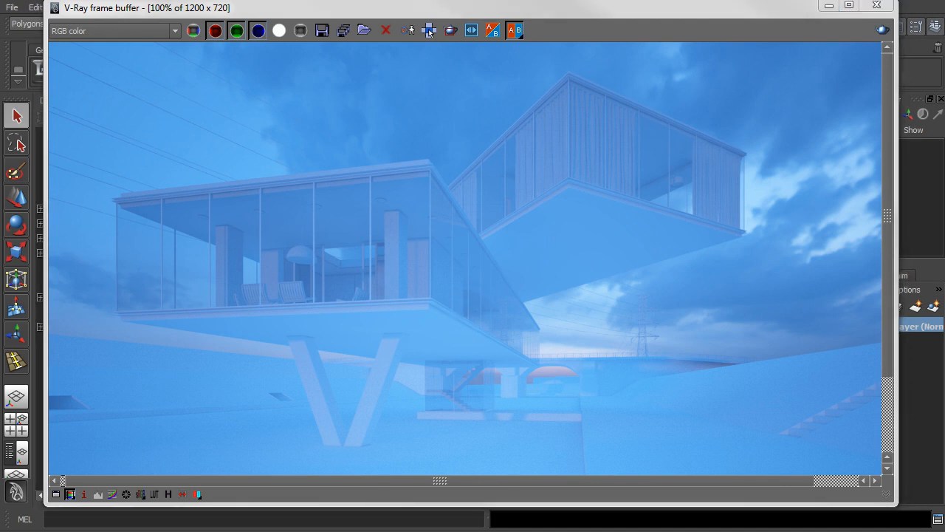
{"action": "left_click", "coordinate": [828, 7]}
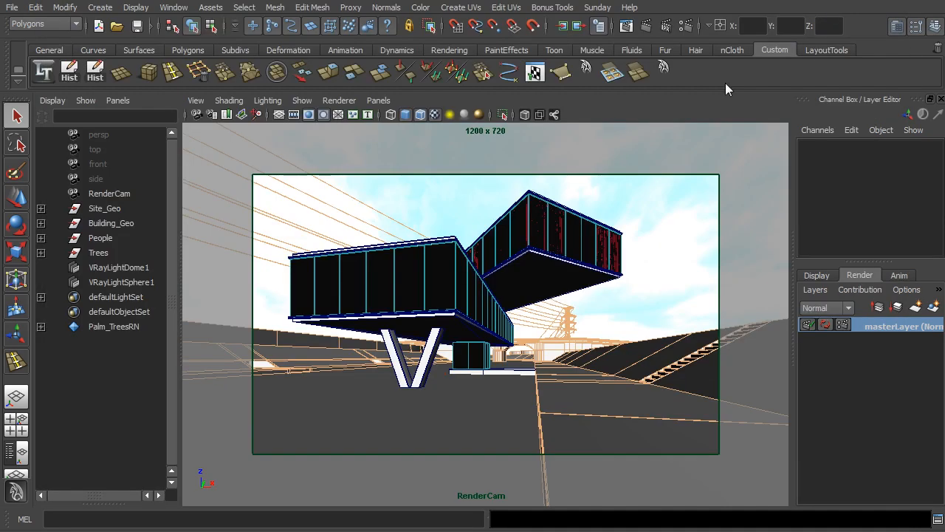
Step: Return the viewport to the persp camera and hide the B_MULLIONS and B_GLAZING display layers
{"action": "left_click", "coordinate": [378, 100]}
{"action": "mouse_move", "coordinate": [402, 114]}
{"action": "left_click", "coordinate": [511, 124]}
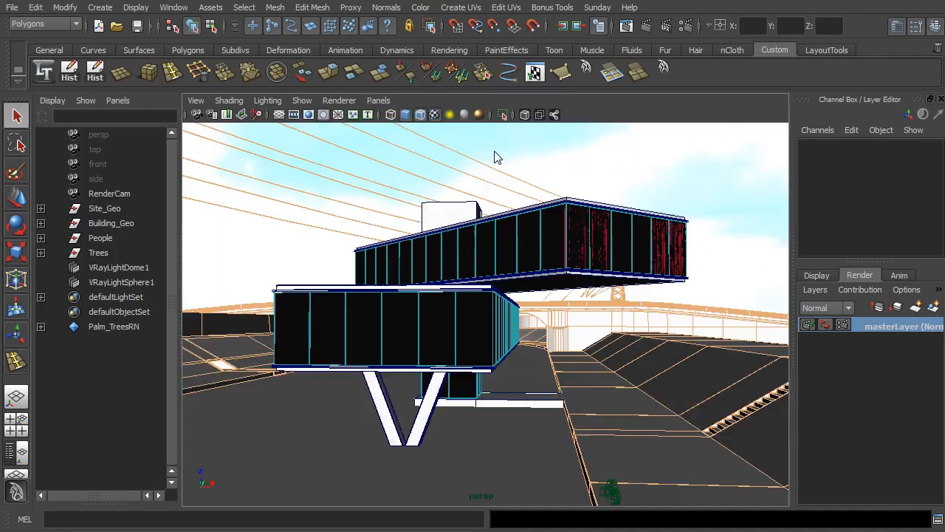
{"action": "left_click", "coordinate": [816, 276]}
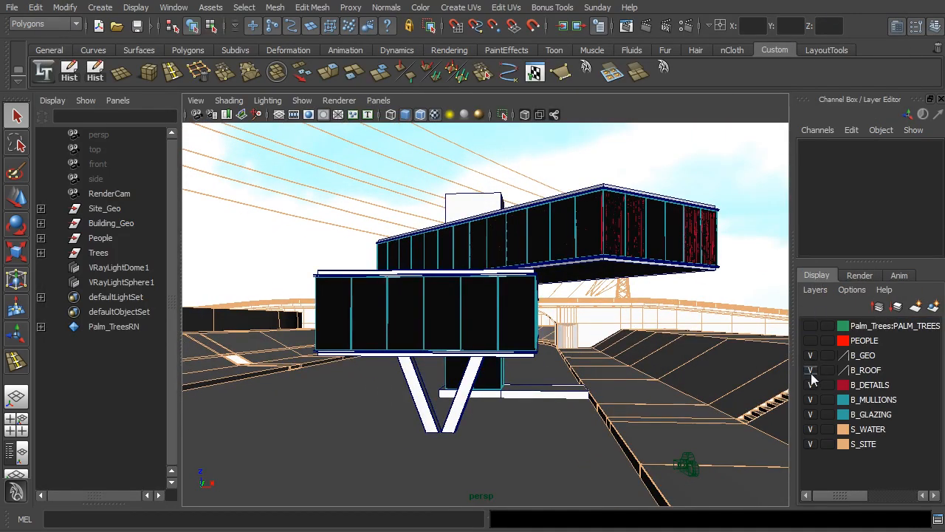
{"action": "left_click", "coordinate": [810, 399]}
{"action": "left_click", "coordinate": [810, 415]}
{"action": "right_click_drag", "start_coordinate": [399, 325], "coordinate": [477, 283], "text": "alt"}
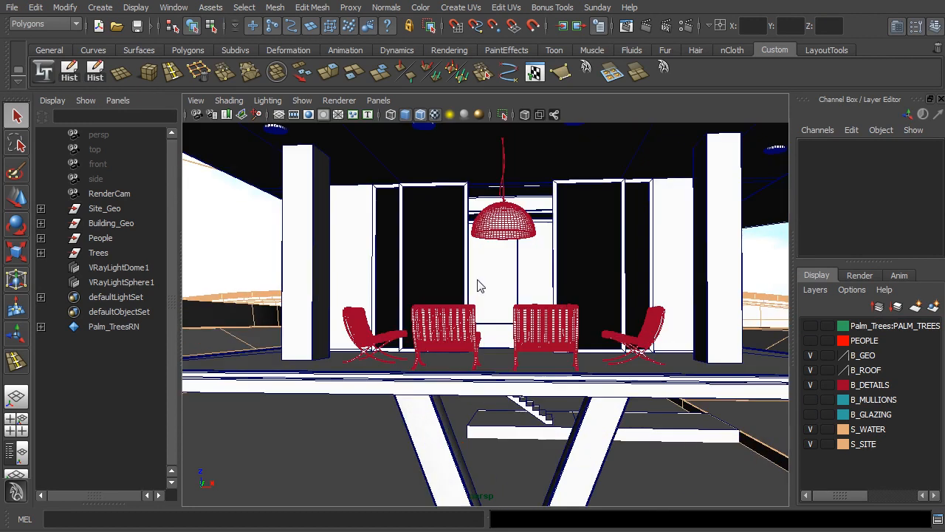
Step: Create a V-Ray Sphere Light for the pendant lamp above the seating area
{"action": "left_click", "coordinate": [504, 220]}
{"action": "key", "text": "f"}
{"action": "scroll", "coordinate": [533, 255], "scroll_direction": "down", "scroll_amount": 5}
{"action": "left_click_drag", "start_coordinate": [532, 255], "coordinate": [502, 351], "text": "alt"}
{"action": "key", "text": "f"}
{"action": "scroll", "coordinate": [522, 310], "scroll_direction": "down", "scroll_amount": 10}
{"action": "left_click", "coordinate": [103, 9]}
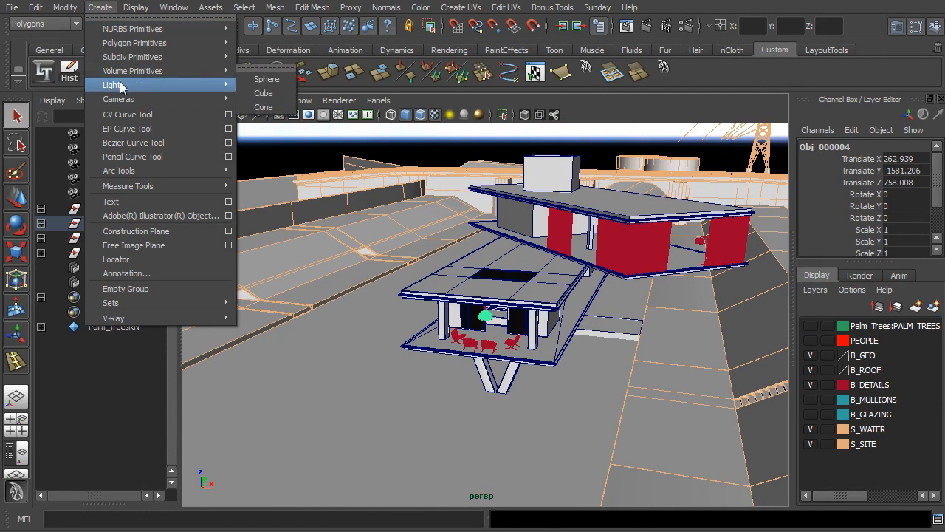
{"action": "mouse_move", "coordinate": [123, 87]}
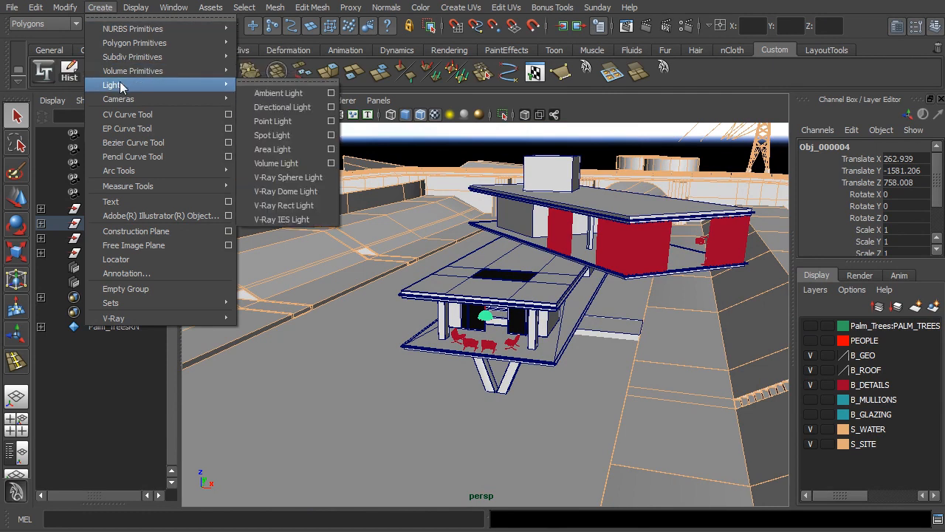
{"action": "left_click", "coordinate": [304, 179]}
{"action": "key", "text": "f"}
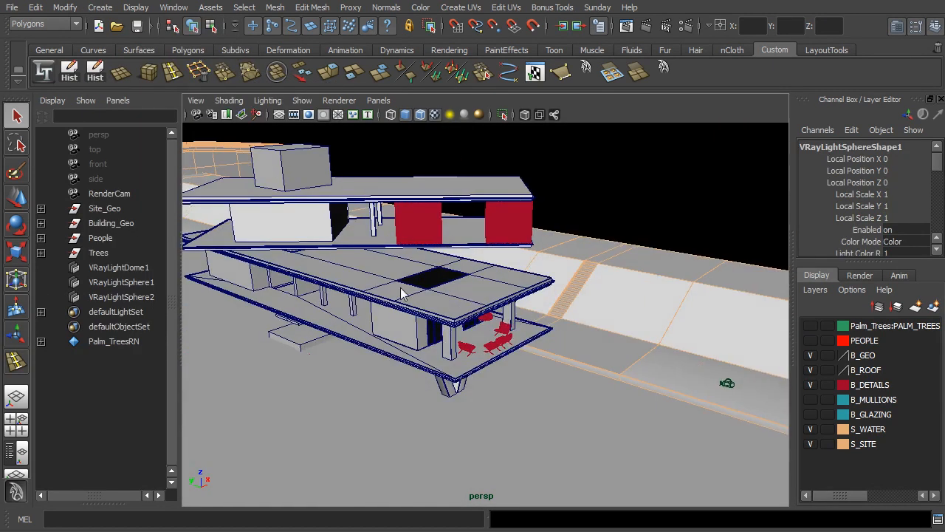
Step: Move the new sphere light up and across to the pendant lamp at the open end of the lower volume
{"action": "key", "text": "w"}
{"action": "left_click_drag", "start_coordinate": [383, 292], "coordinate": [385, 255]}
{"action": "left_click_drag", "start_coordinate": [356, 287], "coordinate": [523, 333]}
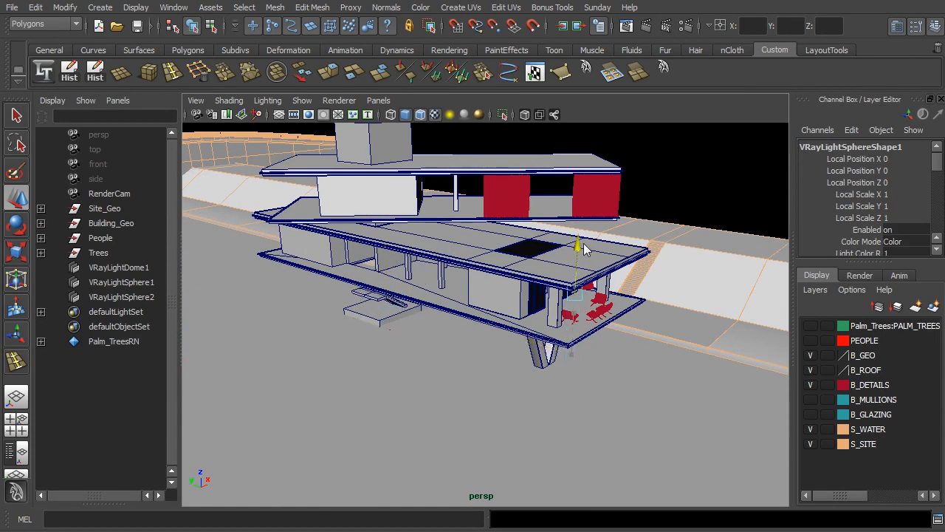
{"action": "key", "text": "f"}
{"action": "left_click_drag", "start_coordinate": [631, 310], "coordinate": [537, 302], "text": "alt"}
{"action": "scroll", "coordinate": [537, 302], "scroll_direction": "down", "scroll_amount": 3}
{"action": "middle_click_drag", "start_coordinate": [537, 302], "coordinate": [368, 301], "text": "alt"}
{"action": "scroll", "coordinate": [384, 300], "scroll_direction": "down", "scroll_amount": 3}
{"action": "left_click_drag", "start_coordinate": [439, 295], "coordinate": [647, 272]}
{"action": "middle_click_drag", "start_coordinate": [625, 268], "coordinate": [525, 304], "text": "alt"}
{"action": "scroll", "coordinate": [525, 303], "scroll_direction": "up", "scroll_amount": 4}
{"action": "left_click_drag", "start_coordinate": [525, 303], "coordinate": [517, 244], "text": "alt"}
{"action": "left_click_drag", "start_coordinate": [461, 354], "coordinate": [468, 315]}
{"action": "key", "text": "f"}
{"action": "scroll", "coordinate": [574, 283], "scroll_direction": "down", "scroll_amount": 3}
{"action": "left_click_drag", "start_coordinate": [600, 316], "coordinate": [533, 373], "text": "alt"}
{"action": "scroll", "coordinate": [575, 283], "scroll_direction": "down", "scroll_amount": 3}
Step: Hide the B_ROOF layer and center the sphere light on the pendant lamp in the top view
{"action": "left_click", "coordinate": [812, 372]}
{"action": "scroll", "coordinate": [528, 355], "scroll_direction": "down", "scroll_amount": 5}
{"action": "left_click_drag", "start_coordinate": [525, 339], "coordinate": [544, 298], "text": "alt"}
{"action": "key", "text": "space"}
{"action": "scroll", "coordinate": [544, 311], "scroll_direction": "up", "scroll_amount": 8}
{"action": "left_click_drag", "start_coordinate": [428, 372], "coordinate": [506, 256]}
{"action": "middle_click_drag", "start_coordinate": [511, 260], "coordinate": [480, 302], "text": "alt"}
{"action": "scroll", "coordinate": [480, 302], "scroll_direction": "up", "scroll_amount": 3}
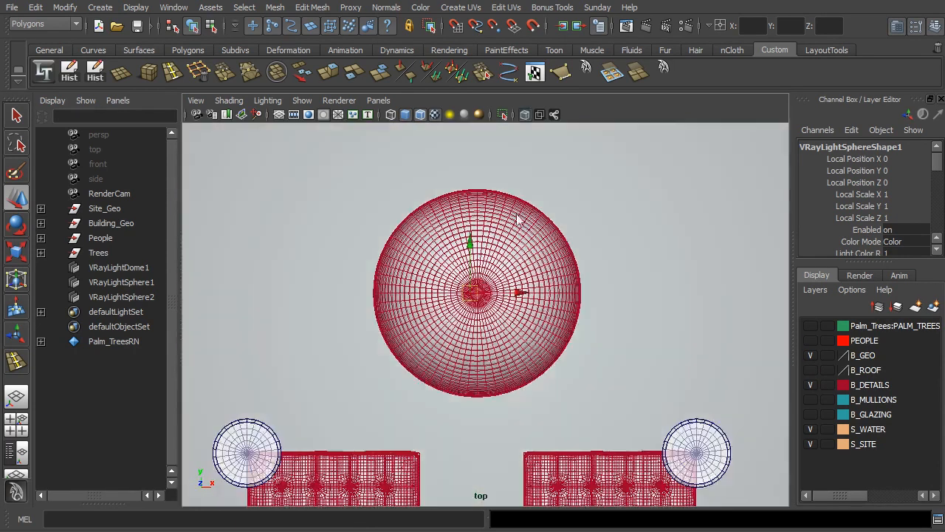
{"action": "scroll", "coordinate": [474, 295], "scroll_direction": "up", "scroll_amount": 6}
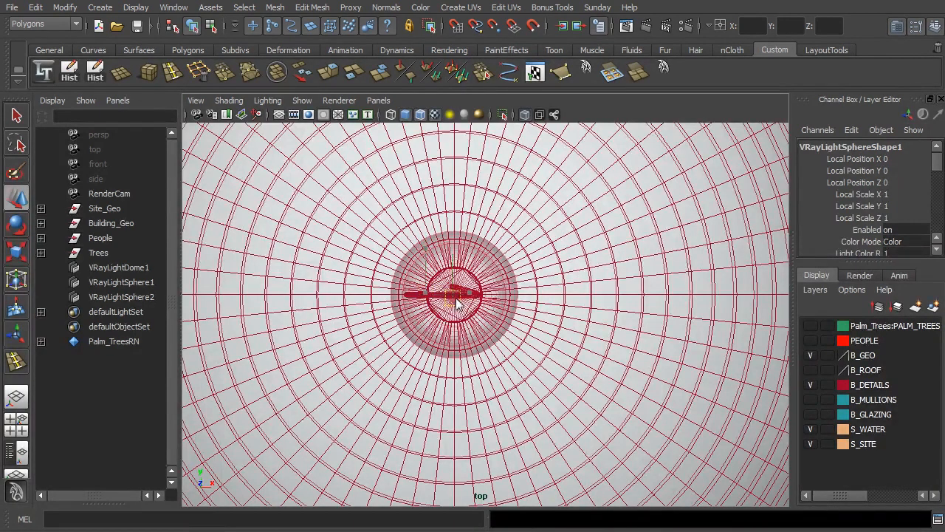
Step: Return to the perspective view and adjust the sphere light's height so it sits inside the pendant shade
{"action": "key", "text": "space"}
{"action": "left_click_drag", "start_coordinate": [574, 287], "coordinate": [602, 248]}
{"action": "scroll", "coordinate": [535, 321], "scroll_direction": "up", "scroll_amount": 8}
{"action": "left_click_drag", "start_coordinate": [536, 320], "coordinate": [530, 302], "text": "alt"}
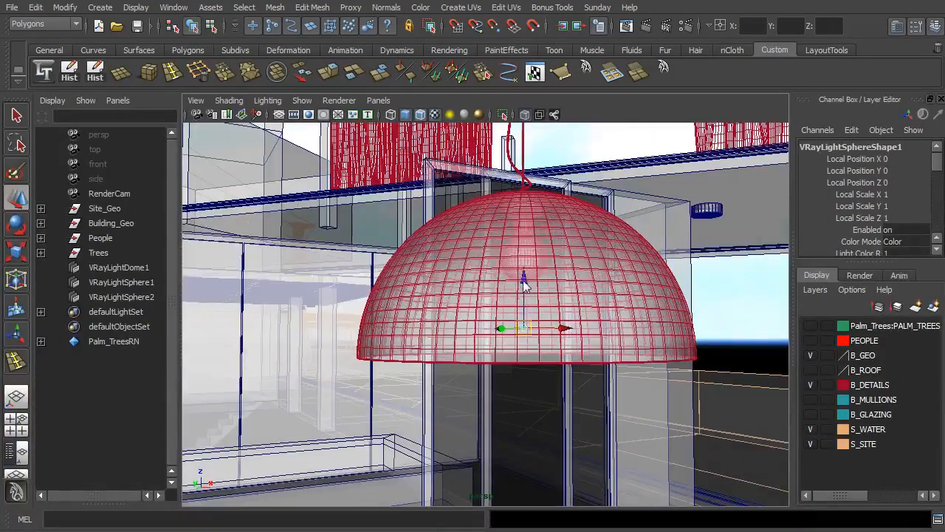
{"action": "left_click_drag", "start_coordinate": [543, 247], "coordinate": [520, 219], "text": "alt"}
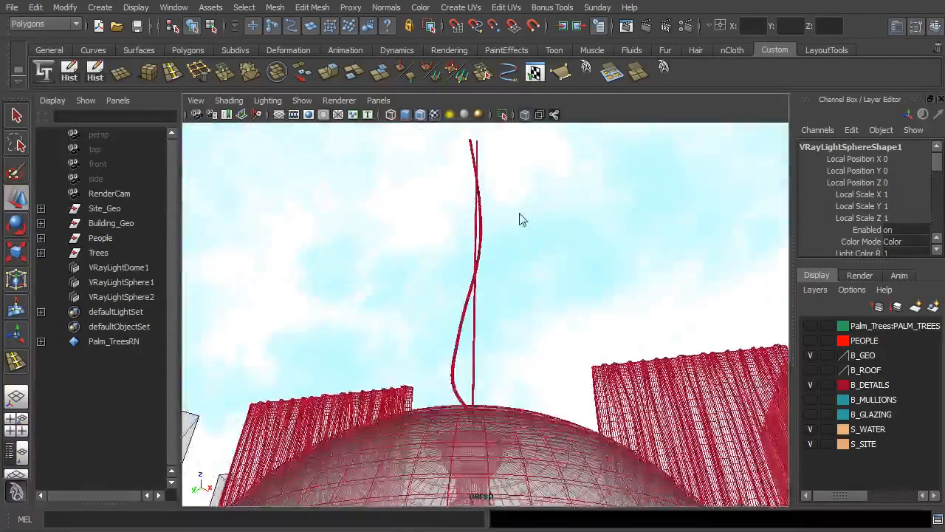
{"action": "middle_click_drag", "start_coordinate": [520, 213], "coordinate": [528, 149], "text": "alt"}
Step: Turn off X-ray display and delete the bulb geometry inside the pendant shade
{"action": "left_click", "coordinate": [525, 116]}
{"action": "middle_click_drag", "start_coordinate": [533, 218], "coordinate": [537, 189], "text": "alt"}
{"action": "scroll", "coordinate": [521, 375], "scroll_direction": "down", "scroll_amount": 5}
{"action": "scroll", "coordinate": [544, 260], "scroll_direction": "up", "scroll_amount": 6}
{"action": "left_click", "coordinate": [549, 269]}
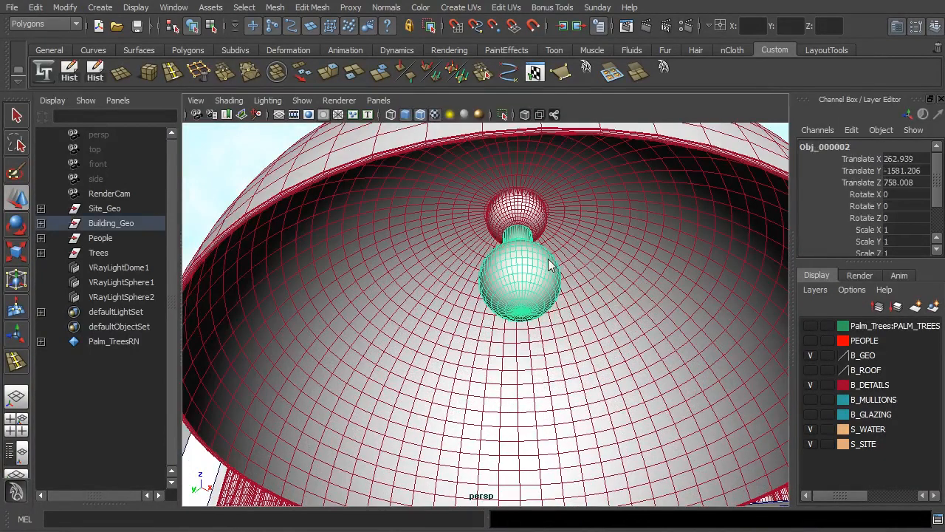
{"action": "key", "text": "Delete"}
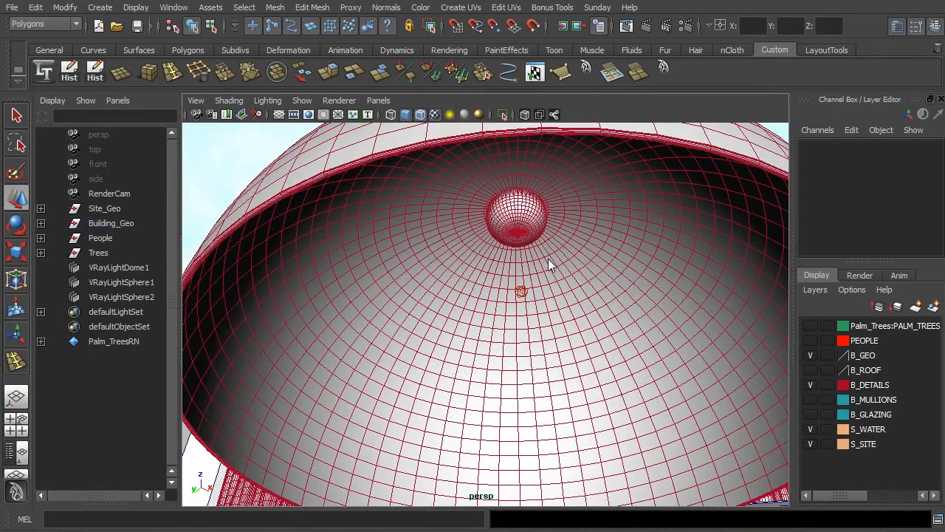
Step: Set the radius of VRayLightSphere2 to 5
{"action": "left_click", "coordinate": [521, 291]}
{"action": "scroll", "coordinate": [462, 279], "scroll_direction": "down", "scroll_amount": 4}
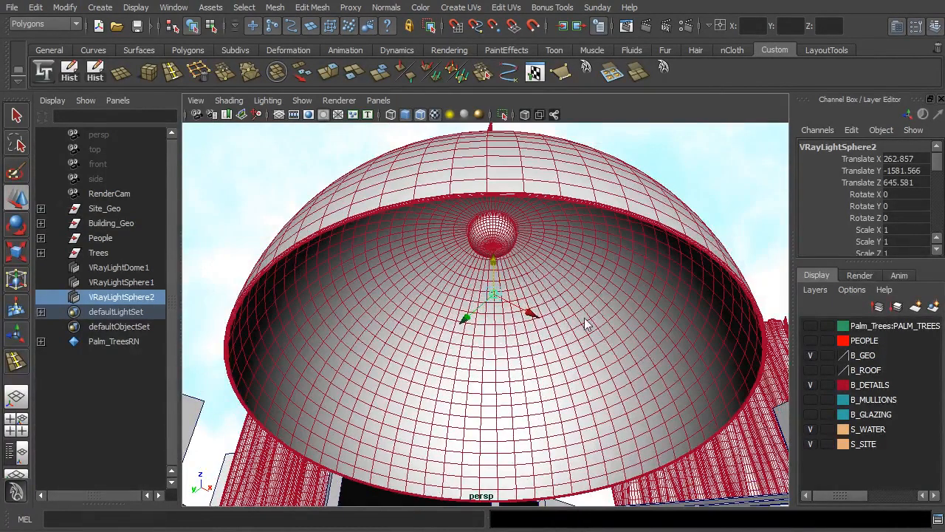
{"action": "left_click_drag", "start_coordinate": [579, 319], "coordinate": [574, 321], "text": "alt"}
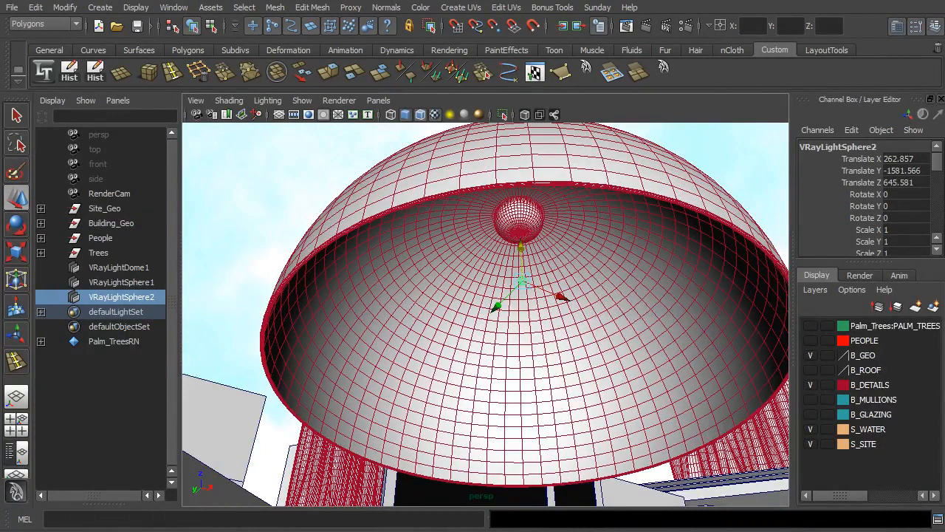
{"action": "key", "text": "ctrl+a"}
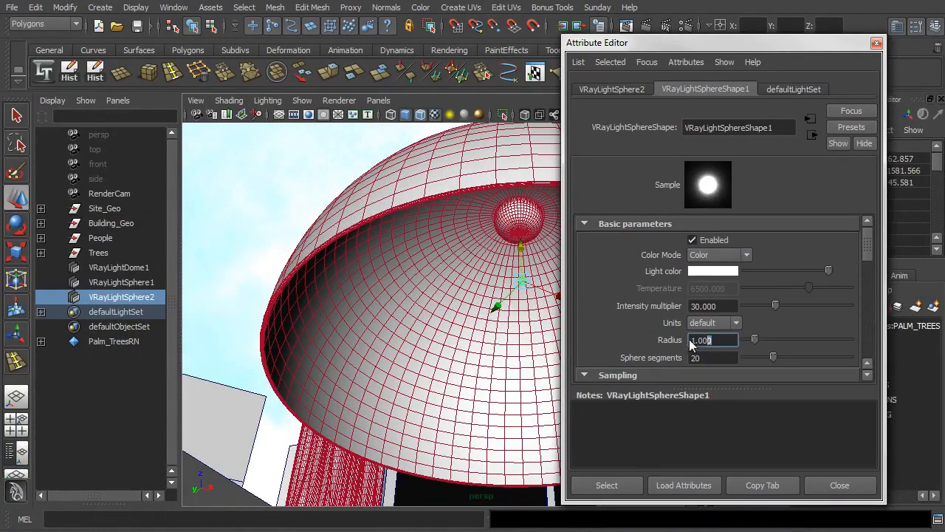
{"action": "type", "text": "5"}
{"action": "key", "text": "Return"}
{"action": "left_click_drag", "start_coordinate": [472, 249], "coordinate": [317, 273], "text": "alt"}
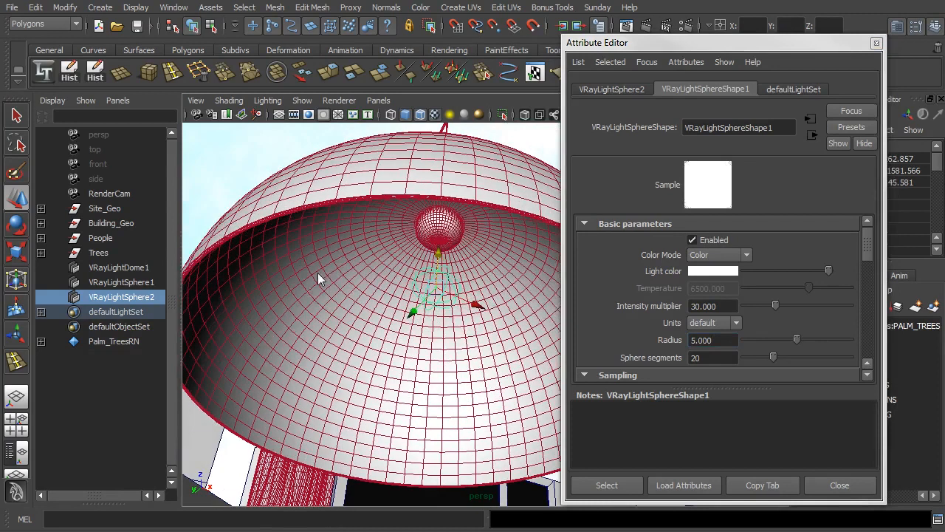
Step: Set the sphere light's units to Watts and its intensity multiplier to 100
{"action": "left_click", "coordinate": [723, 323]}
{"action": "left_click", "coordinate": [720, 363]}
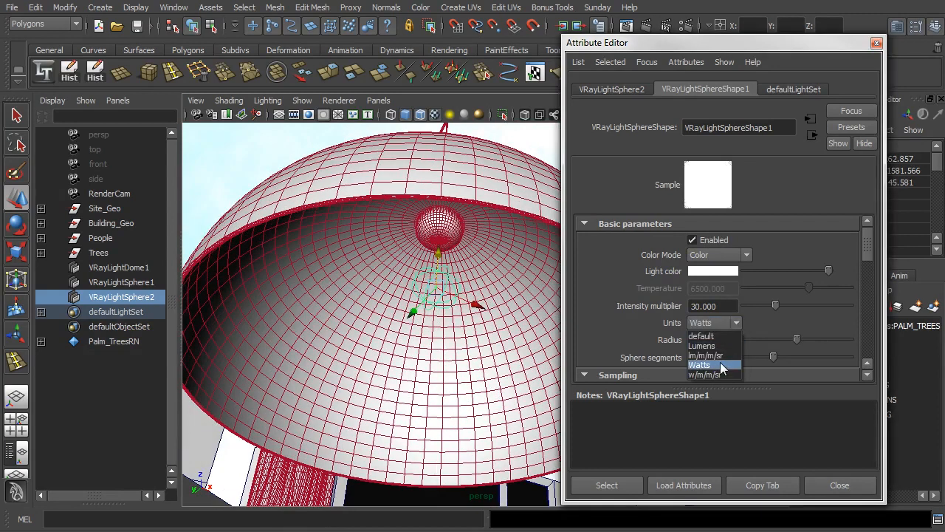
{"action": "left_click_drag", "start_coordinate": [729, 304], "coordinate": [640, 299]}
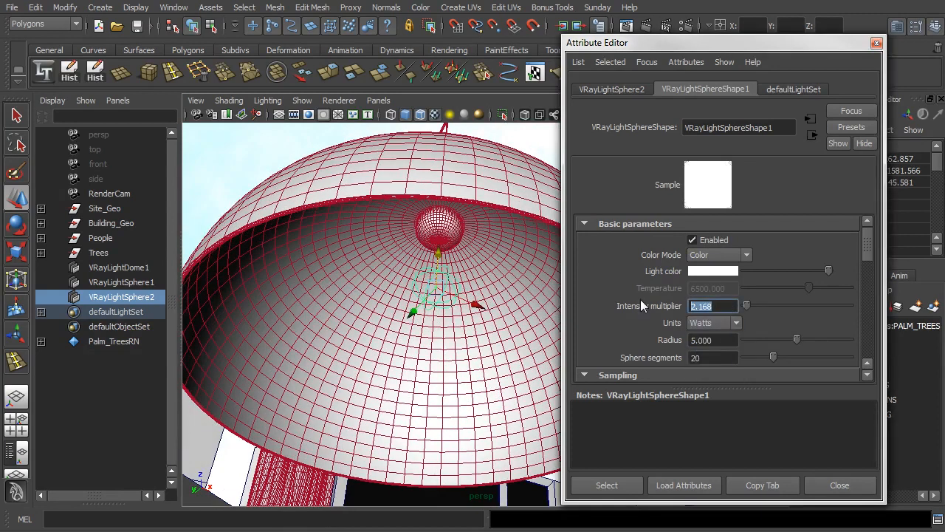
{"action": "type", "text": "100"}
{"action": "key", "text": "Return"}
{"action": "left_click_drag", "start_coordinate": [473, 303], "coordinate": [428, 266], "text": "alt"}
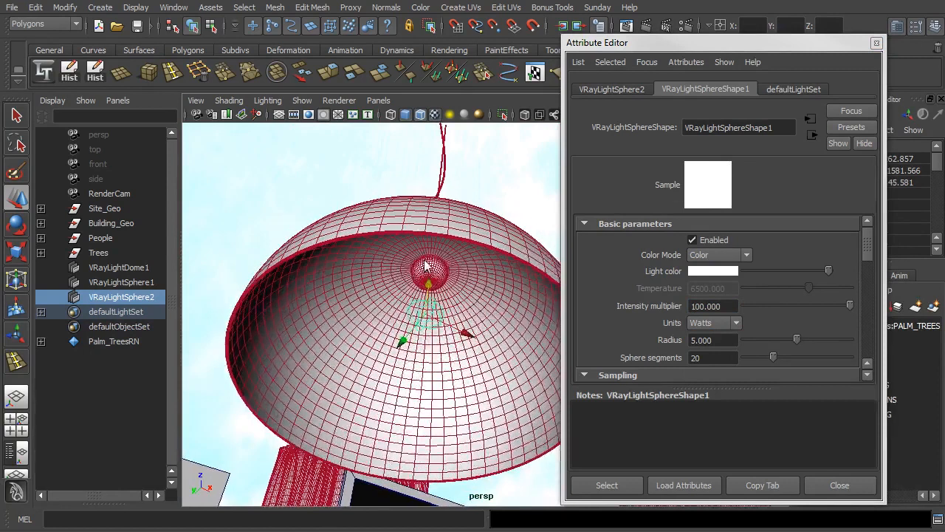
Step: Set the sphere light's color mode to Temperature with a value of 5200
{"action": "left_click", "coordinate": [727, 260]}
{"action": "left_click", "coordinate": [706, 258]}
{"action": "left_click", "coordinate": [712, 254]}
{"action": "left_click", "coordinate": [714, 277]}
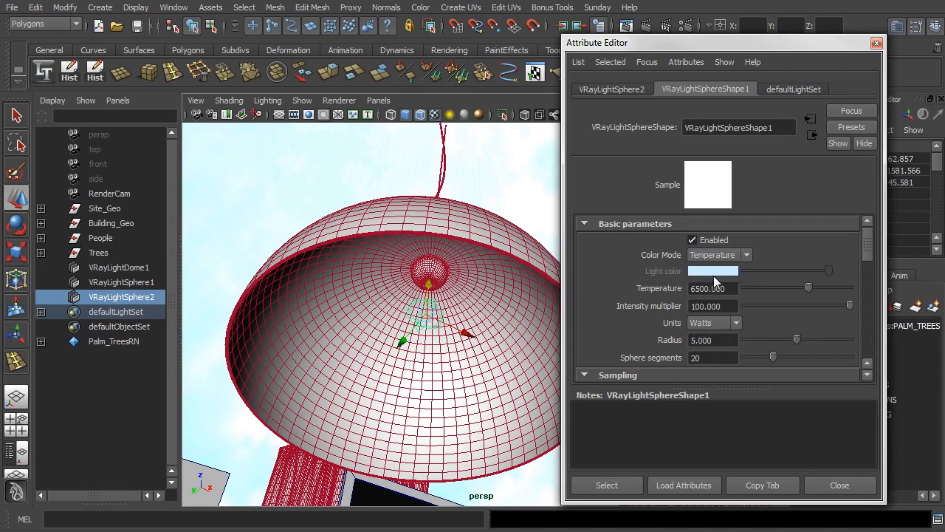
{"action": "left_click_drag", "start_coordinate": [692, 291], "coordinate": [631, 289]}
{"action": "type", "text": "5200"}
{"action": "key", "text": "Return"}
{"action": "left_click_drag", "start_coordinate": [488, 281], "coordinate": [448, 294], "text": "alt"}
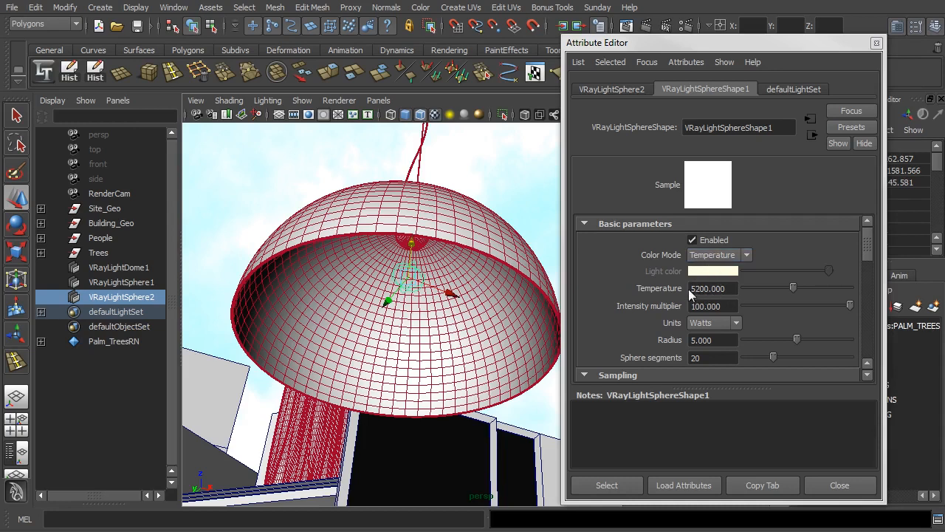
Step: Switch the sphere light's color mode back to Color, clear the selection and close the Attribute Editor
{"action": "left_click", "coordinate": [715, 259]}
{"action": "left_click", "coordinate": [716, 271]}
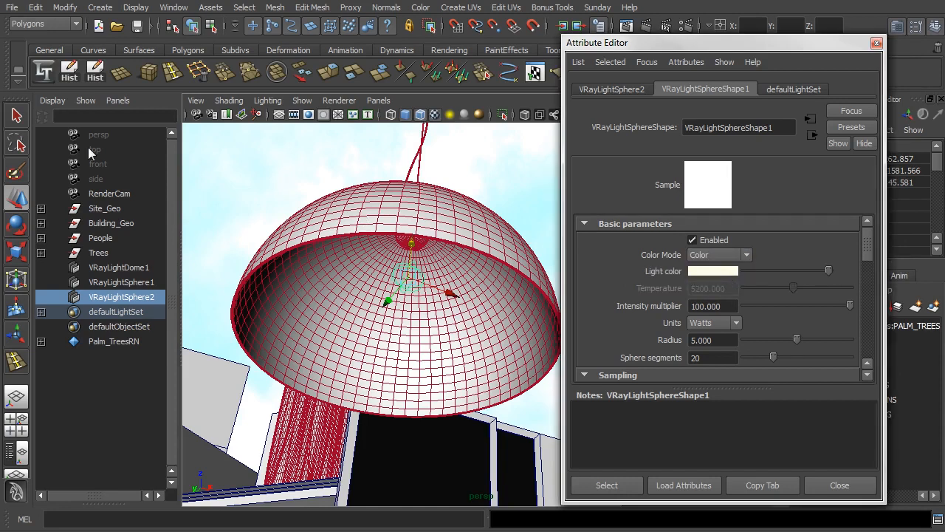
{"action": "left_click", "coordinate": [18, 116]}
{"action": "left_click", "coordinate": [291, 169]}
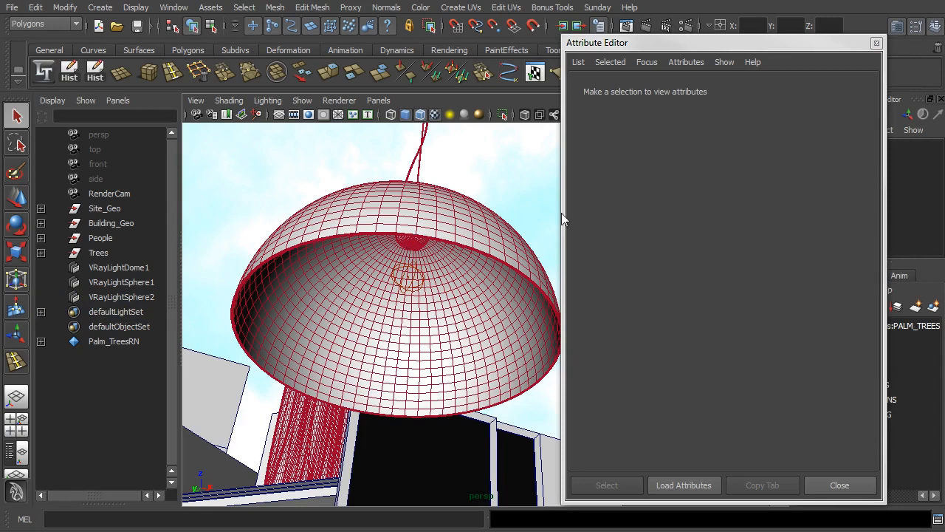
{"action": "left_click", "coordinate": [876, 43]}
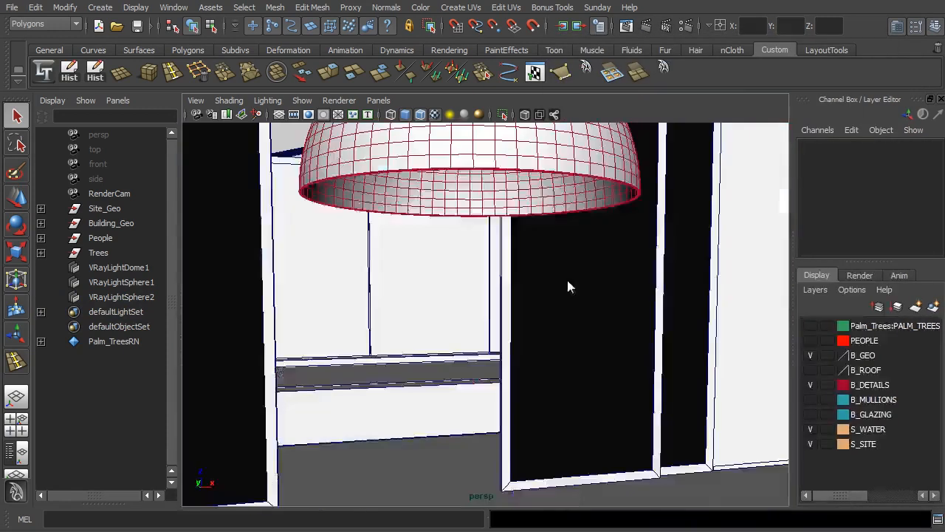
Step: Select the floor lamp's shade in the upper volume and examine its underside up close
{"action": "right_click_drag", "start_coordinate": [568, 287], "coordinate": [399, 318], "text": "alt"}
{"action": "middle_click_drag", "start_coordinate": [443, 296], "coordinate": [399, 347], "text": "alt"}
{"action": "right_click_drag", "start_coordinate": [398, 347], "coordinate": [523, 329], "text": "alt"}
{"action": "middle_click_drag", "start_coordinate": [522, 330], "coordinate": [460, 326], "text": "alt"}
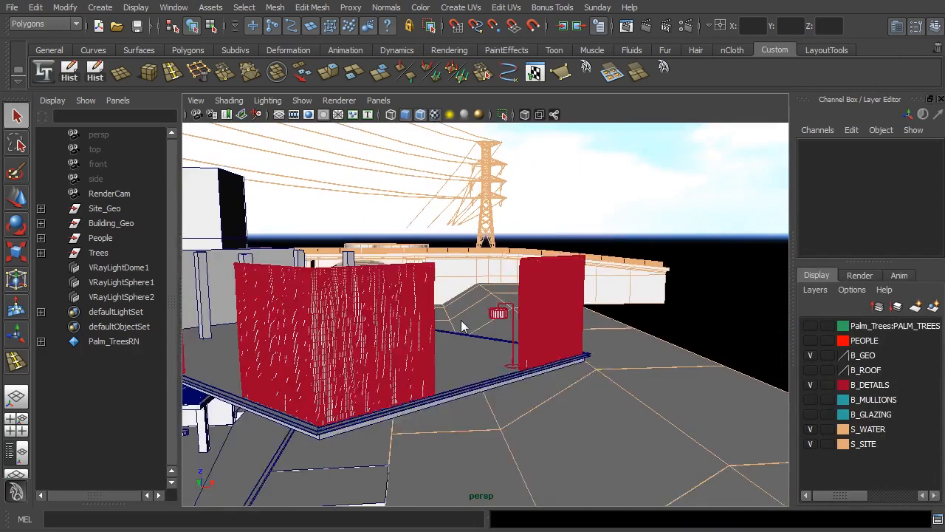
{"action": "right_click_drag", "start_coordinate": [460, 326], "coordinate": [514, 334], "text": "alt"}
{"action": "left_click", "coordinate": [518, 320]}
{"action": "key", "text": "f"}
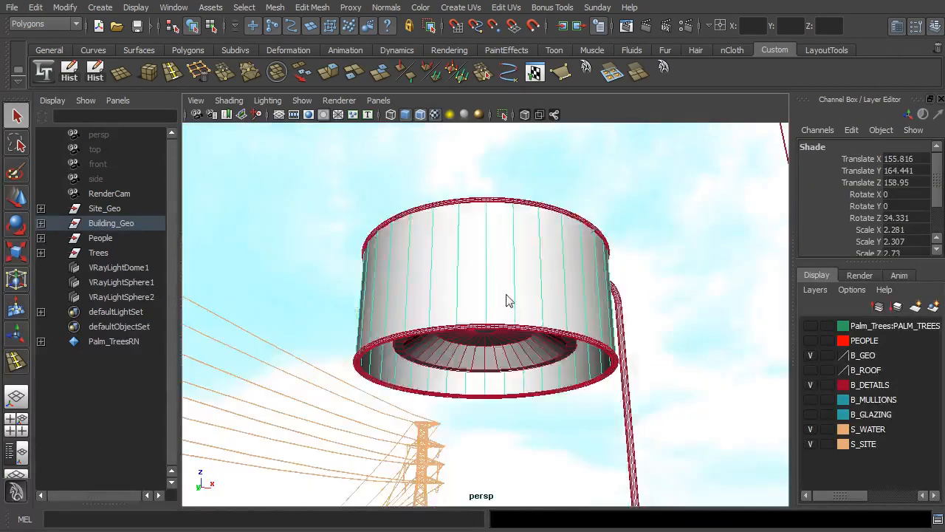
{"action": "scroll", "coordinate": [508, 294], "scroll_direction": "down", "scroll_amount": 5}
{"action": "scroll", "coordinate": [514, 294], "scroll_direction": "up", "scroll_amount": 5}
{"action": "left_click_drag", "start_coordinate": [525, 317], "coordinate": [517, 289], "text": "alt"}
{"action": "scroll", "coordinate": [504, 292], "scroll_direction": "up", "scroll_amount": 4}
{"action": "scroll", "coordinate": [502, 297], "scroll_direction": "down", "scroll_amount": 5}
{"action": "scroll", "coordinate": [504, 290], "scroll_direction": "up", "scroll_amount": 2}
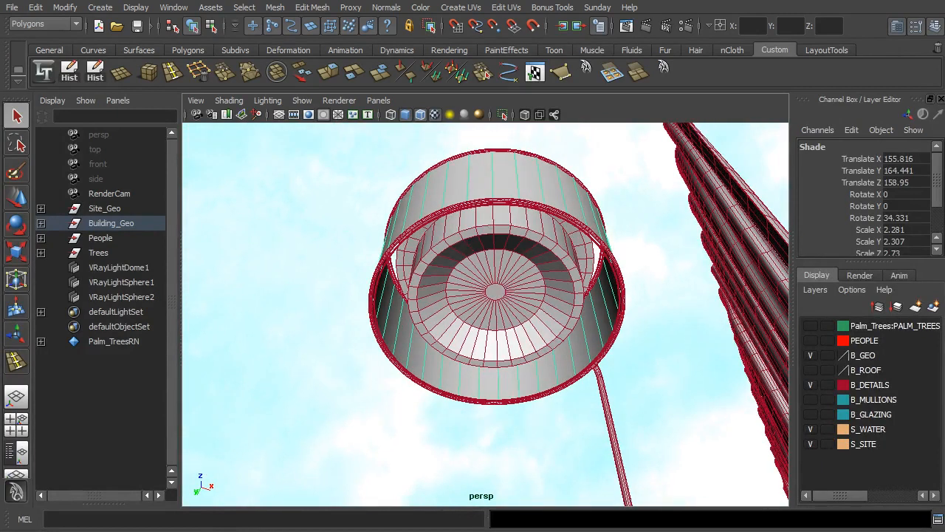
Step: Create a VRay Light Mtl in the Hypershade and open its attributes
{"action": "left_click_drag", "start_coordinate": [944, 56], "coordinate": [611, 26]}
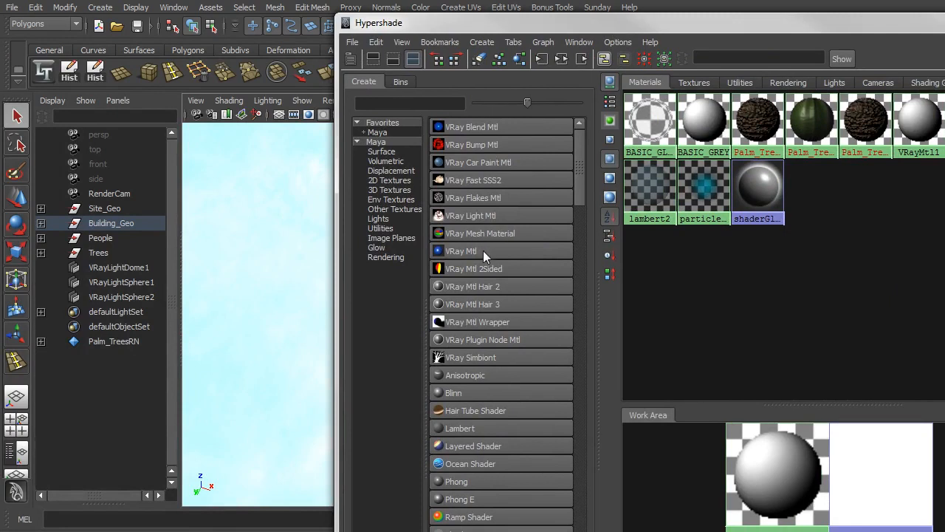
{"action": "left_click", "coordinate": [475, 217]}
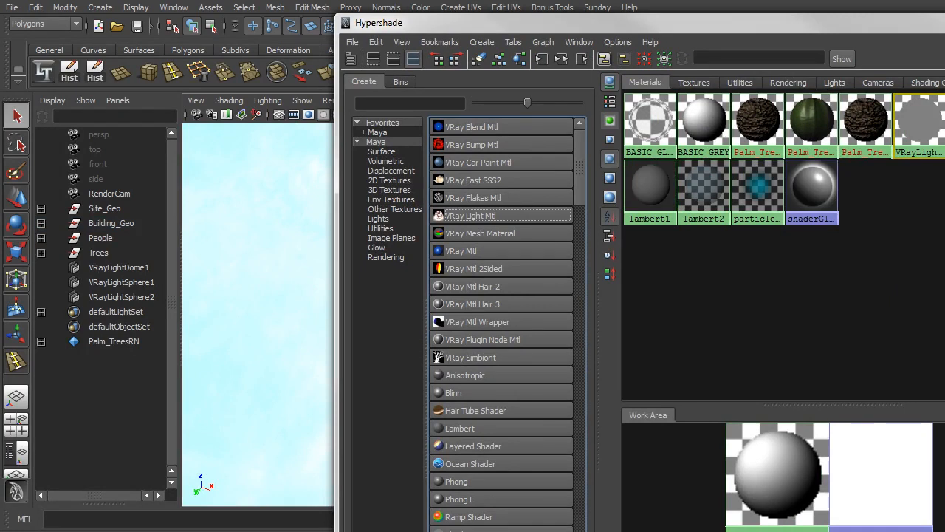
{"action": "left_click_drag", "start_coordinate": [640, 24], "coordinate": [407, 28]}
{"action": "middle_click_drag", "start_coordinate": [597, 377], "coordinate": [496, 335], "text": "alt"}
{"action": "scroll", "coordinate": [515, 352], "scroll_direction": "down", "scroll_amount": 3}
{"action": "middle_click_drag", "start_coordinate": [550, 426], "coordinate": [542, 385], "text": "alt"}
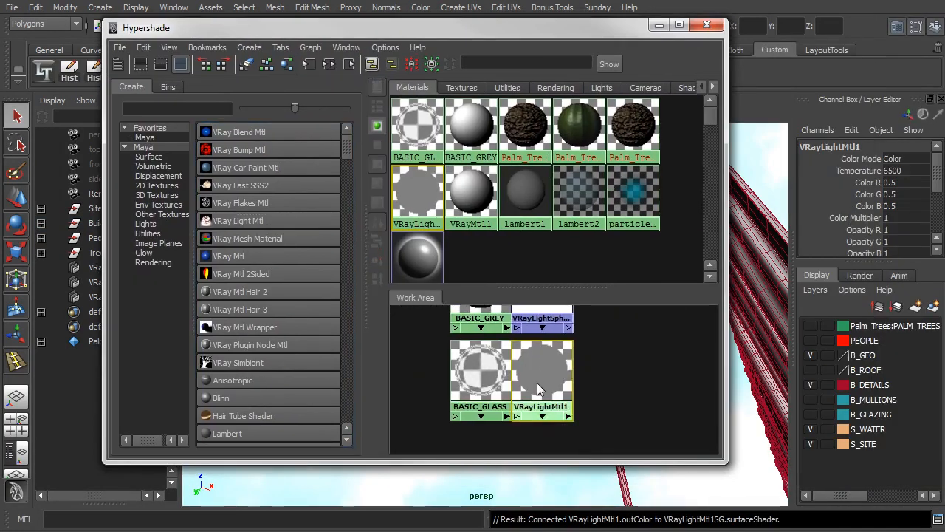
{"action": "left_click_drag", "start_coordinate": [541, 385], "coordinate": [607, 395]}
{"action": "double_click", "coordinate": [601, 396]}
{"action": "left_click_drag", "start_coordinate": [660, 165], "coordinate": [549, 98]}
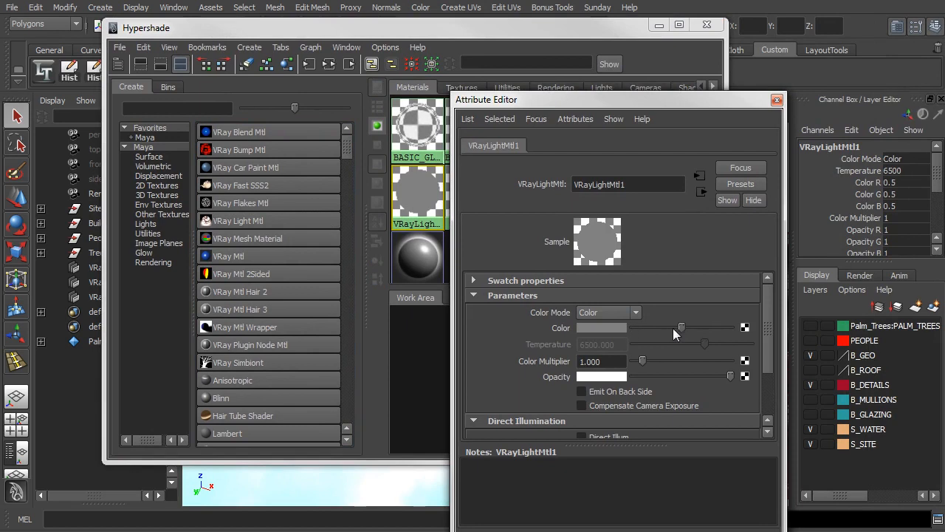
Step: Set the light material's color mode to Temperature with a value of 5200
{"action": "left_click_drag", "start_coordinate": [684, 327], "coordinate": [733, 327]}
{"action": "left_click", "coordinate": [603, 313]}
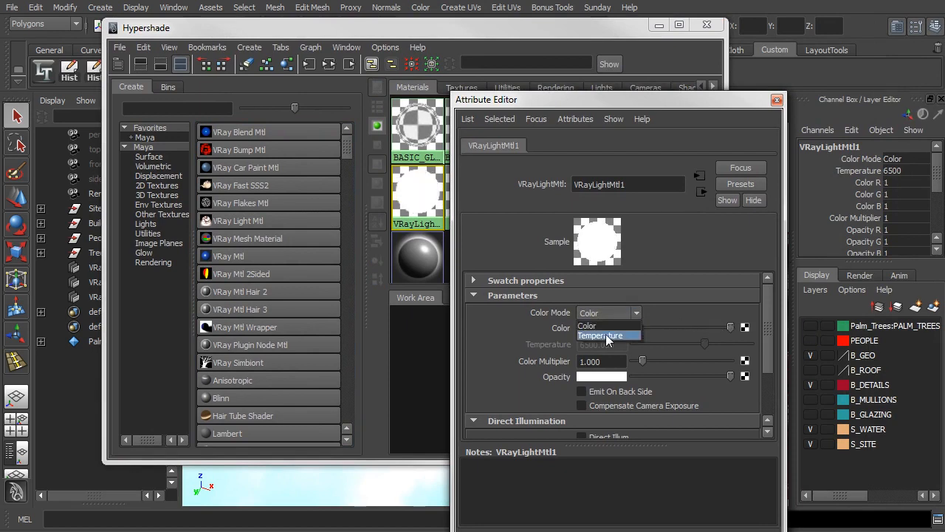
{"action": "left_click", "coordinate": [606, 336]}
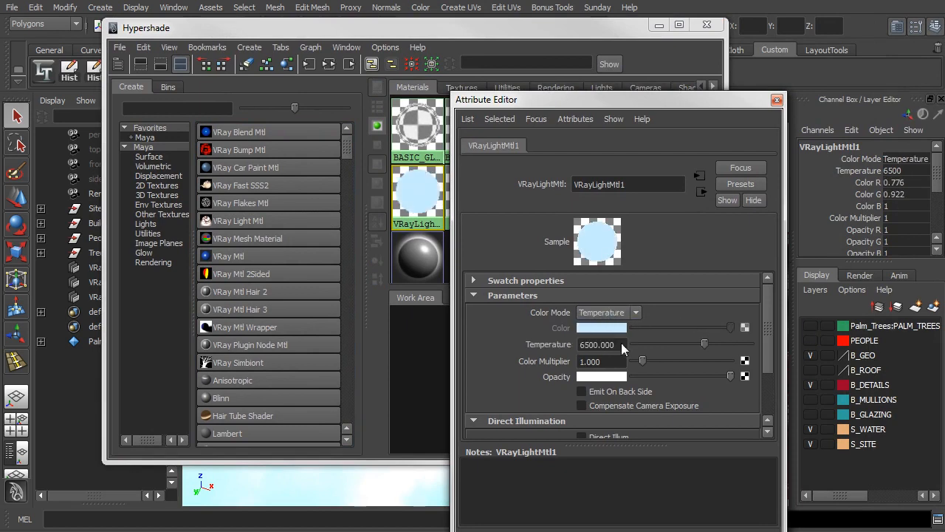
{"action": "type", "text": "5200"}
{"action": "key", "text": "Return"}
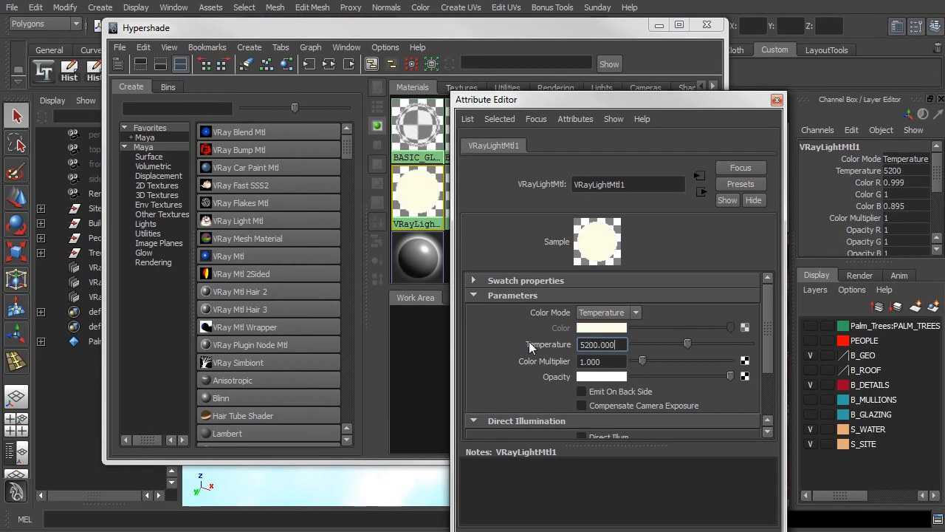
Step: Return the light material's color mode to Color and set its color multiplier to 50
{"action": "left_click", "coordinate": [637, 314]}
{"action": "left_click", "coordinate": [611, 324]}
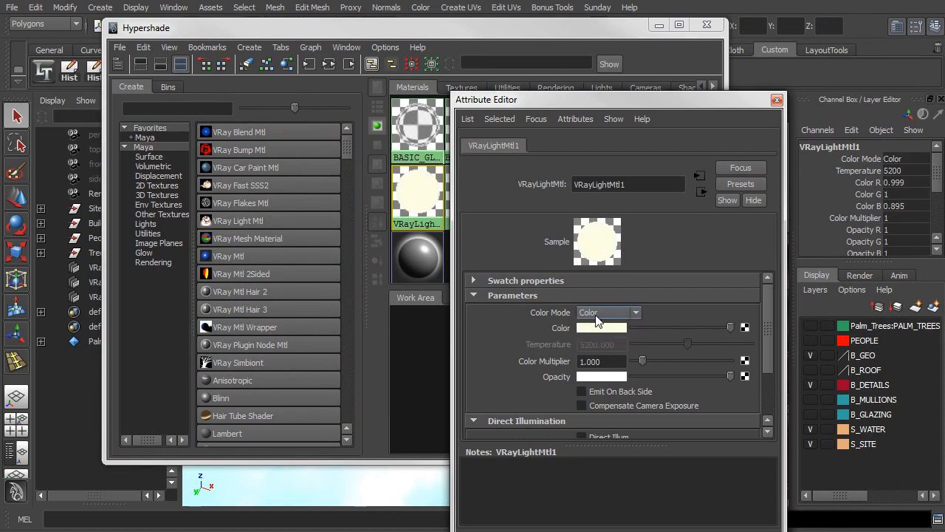
{"action": "left_click", "coordinate": [617, 363]}
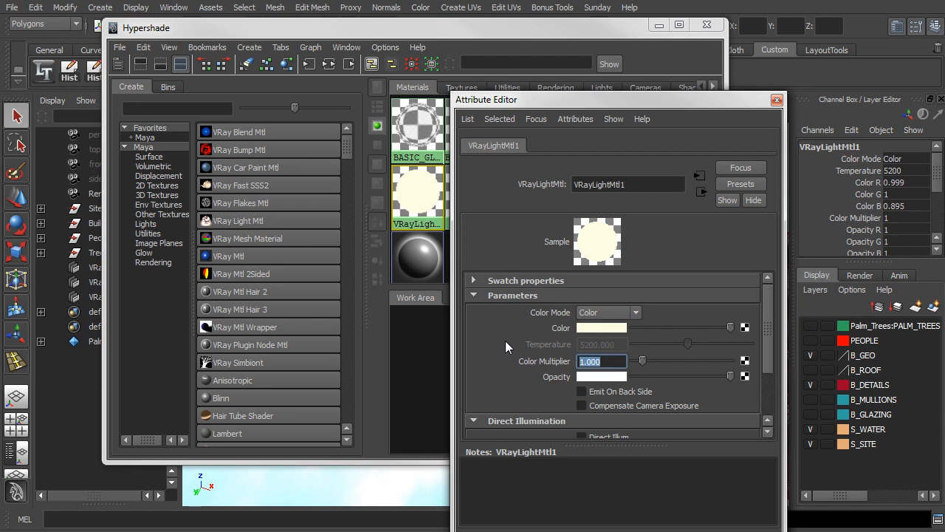
{"action": "type", "text": "50"}
{"action": "key", "text": "Return"}
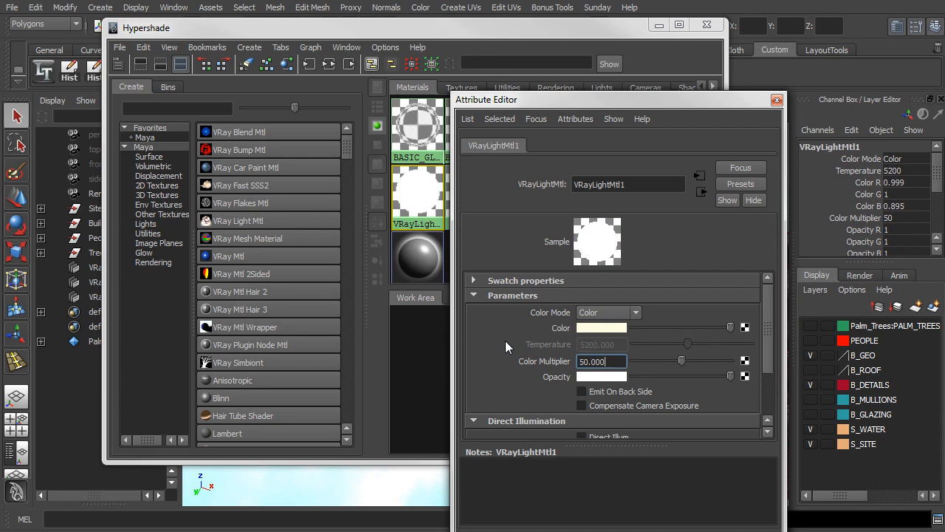
Step: Assign the new V-Ray light material to the Light mesh inside the lamp shade and clear the selection
{"action": "left_click_drag", "start_coordinate": [567, 104], "coordinate": [944, 150]}
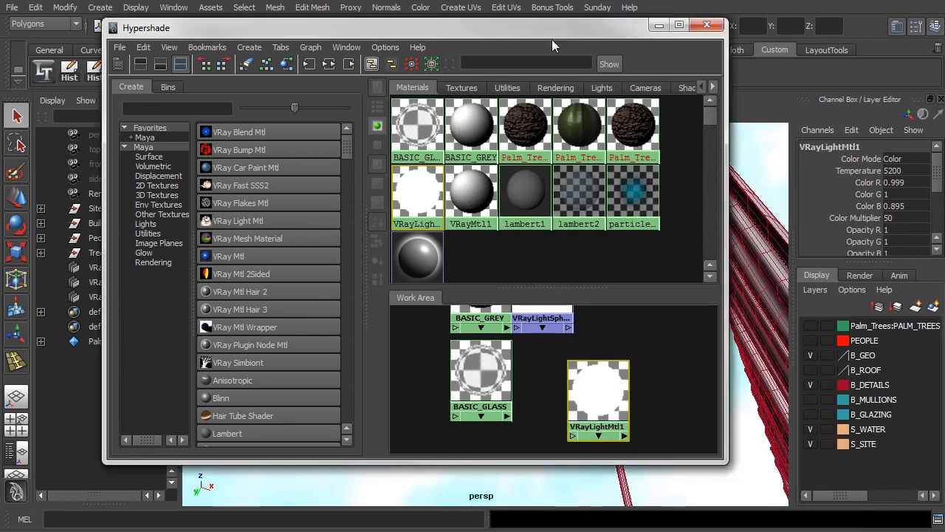
{"action": "left_click_drag", "start_coordinate": [548, 33], "coordinate": [944, 145]}
{"action": "left_click", "coordinate": [531, 266]}
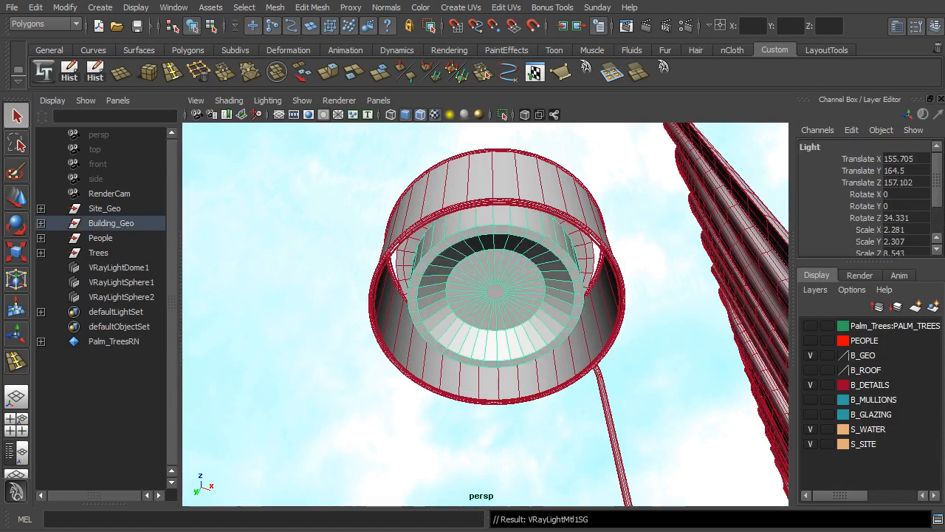
{"action": "left_click", "coordinate": [340, 212]}
Step: Show the B_ROOF layer and bring the ceiling edge above the upper volume's curtains into close view
{"action": "left_click_drag", "start_coordinate": [456, 217], "coordinate": [420, 327], "text": "alt"}
{"action": "scroll", "coordinate": [420, 327], "scroll_direction": "down", "scroll_amount": 10}
{"action": "middle_click_drag", "start_coordinate": [475, 355], "coordinate": [539, 303], "text": "alt"}
{"action": "scroll", "coordinate": [562, 289], "scroll_direction": "up", "scroll_amount": 2}
{"action": "left_click_drag", "start_coordinate": [580, 228], "coordinate": [517, 336], "text": "alt"}
{"action": "left_click", "coordinate": [811, 370]}
{"action": "left_click_drag", "start_coordinate": [493, 307], "coordinate": [472, 280], "text": "alt"}
{"action": "scroll", "coordinate": [468, 315], "scroll_direction": "up", "scroll_amount": 4}
{"action": "middle_click_drag", "start_coordinate": [473, 315], "coordinate": [499, 246], "text": "alt"}
{"action": "left_click_drag", "start_coordinate": [500, 255], "coordinate": [679, 359], "text": "alt"}
{"action": "left_click_drag", "start_coordinate": [563, 325], "coordinate": [531, 293], "text": "alt"}
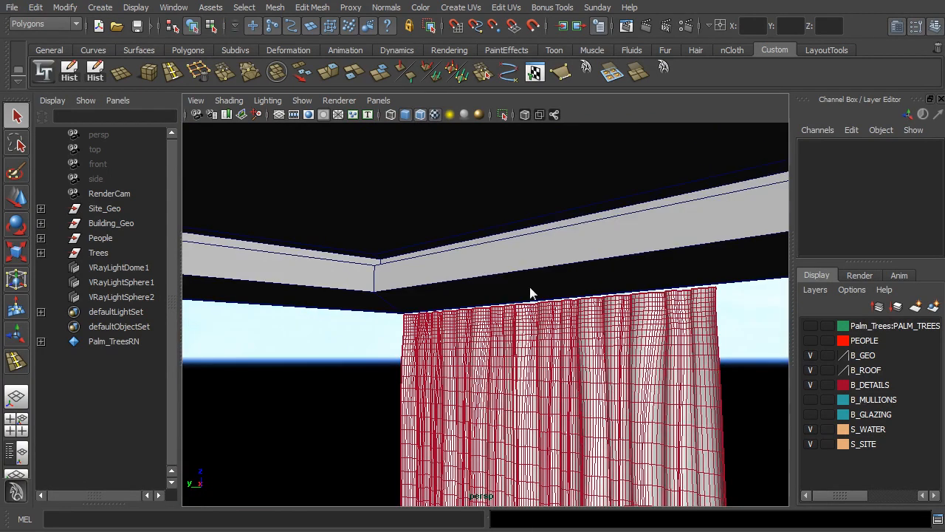
Step: Extract the ceiling's narrow strip face above the curtains as a separate mesh and select that mesh
{"action": "left_click", "coordinate": [491, 241]}
{"action": "left_click_drag", "start_coordinate": [491, 242], "coordinate": [381, 362], "text": "alt"}
{"action": "right_click_drag", "start_coordinate": [385, 341], "coordinate": [380, 368]}
{"action": "left_click", "coordinate": [353, 349]}
{"action": "left_click_drag", "start_coordinate": [384, 344], "coordinate": [336, 174], "text": "alt"}
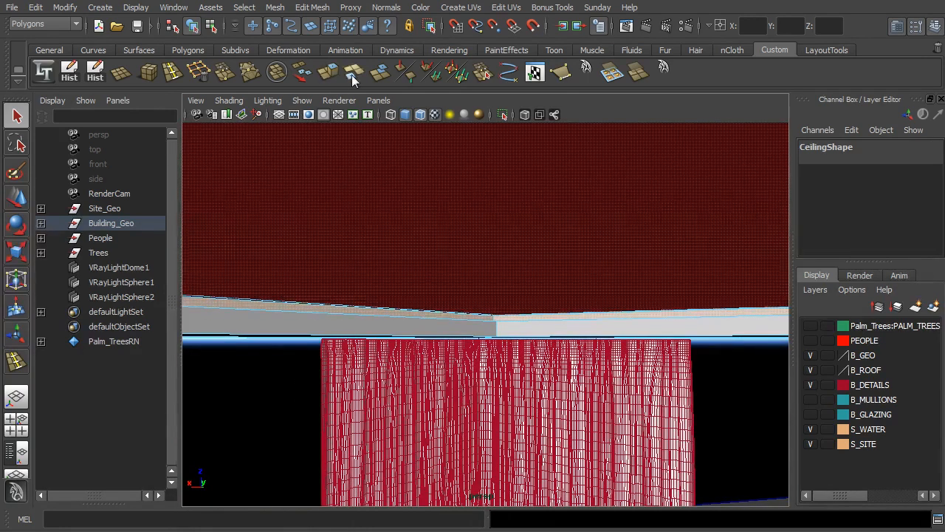
{"action": "left_click", "coordinate": [353, 77]}
{"action": "left_click_drag", "start_coordinate": [391, 322], "coordinate": [345, 317], "text": "alt"}
{"action": "right_click_drag", "start_coordinate": [386, 299], "coordinate": [408, 306]}
{"action": "left_click", "coordinate": [408, 306]}
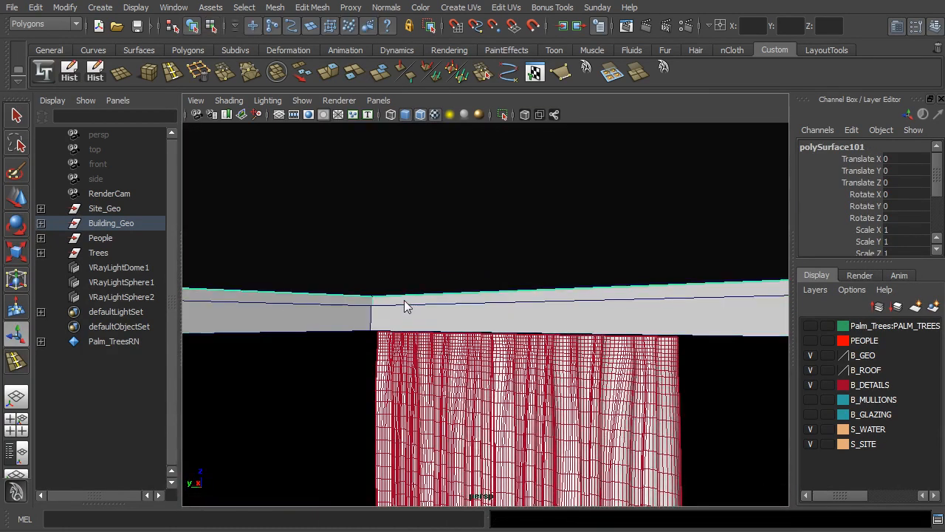
Step: Expand Building_Geo down to the Ceiling group in the Outliner and delete the construction history
{"action": "left_click", "coordinate": [41, 223]}
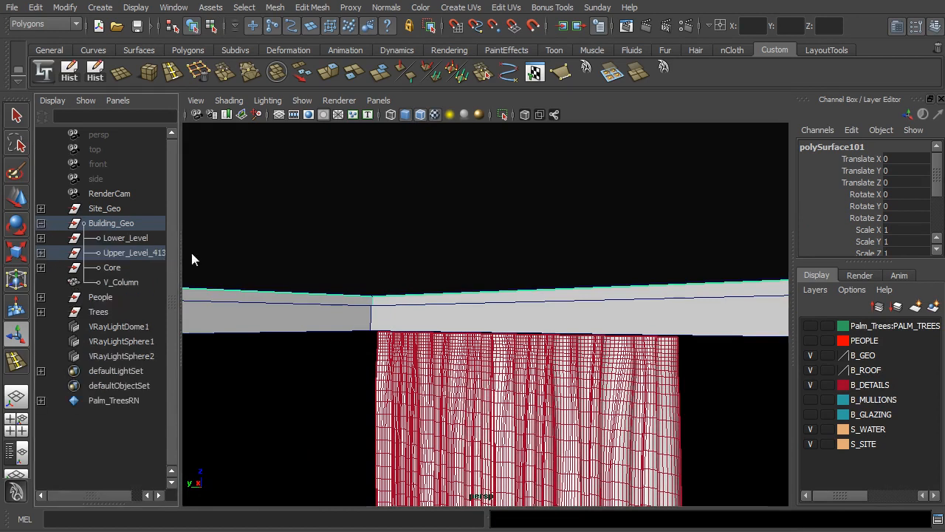
{"action": "left_click_drag", "start_coordinate": [180, 258], "coordinate": [237, 258]}
{"action": "left_click", "coordinate": [40, 252]}
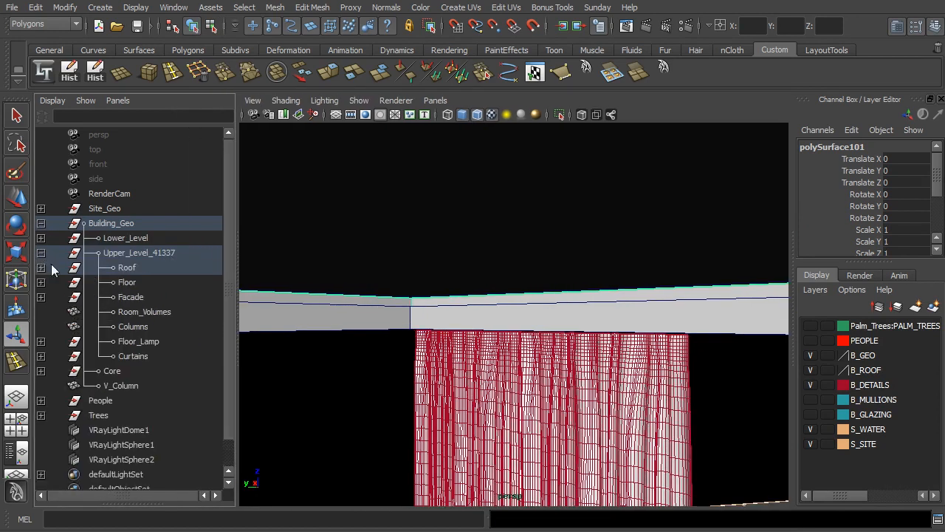
{"action": "left_click", "coordinate": [41, 267]}
{"action": "left_click", "coordinate": [41, 297]}
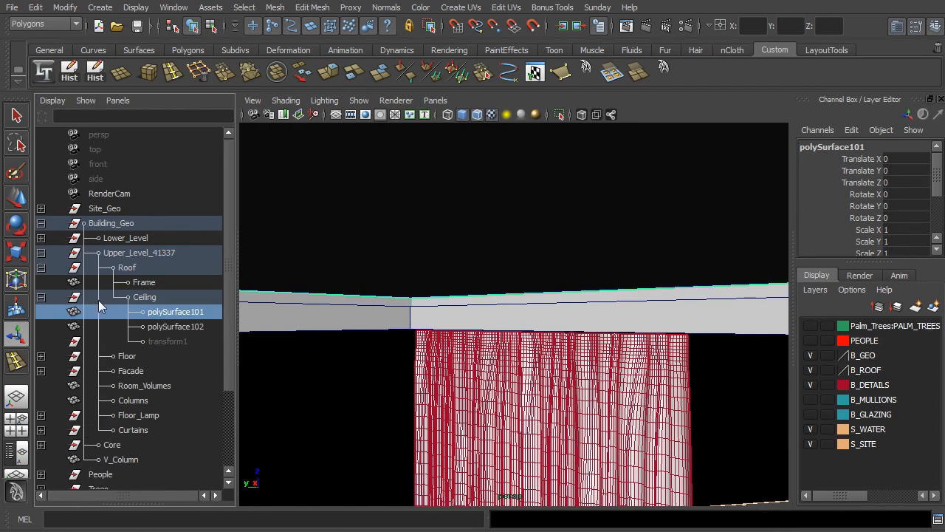
{"action": "left_click", "coordinate": [95, 70]}
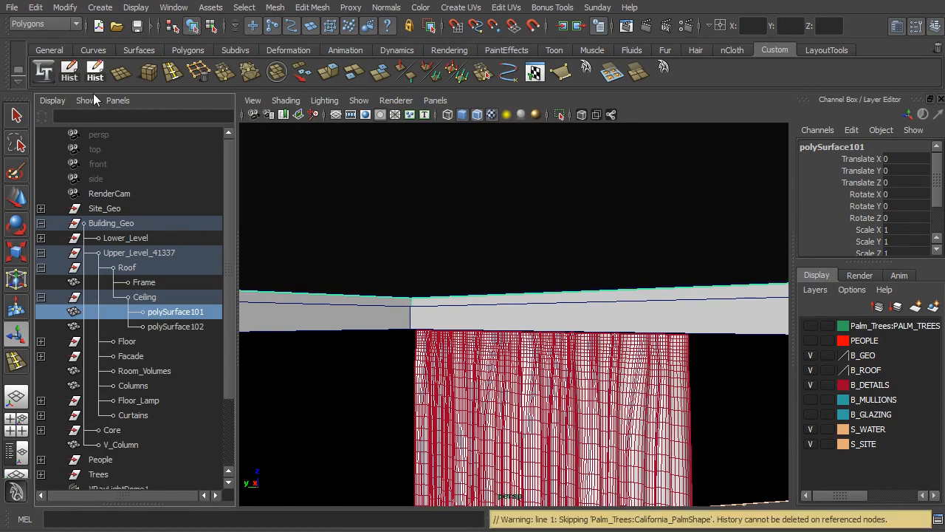
Step: Rename the extracted polySurface101 mesh to UpperStripLight
{"action": "double_click", "coordinate": [178, 311]}
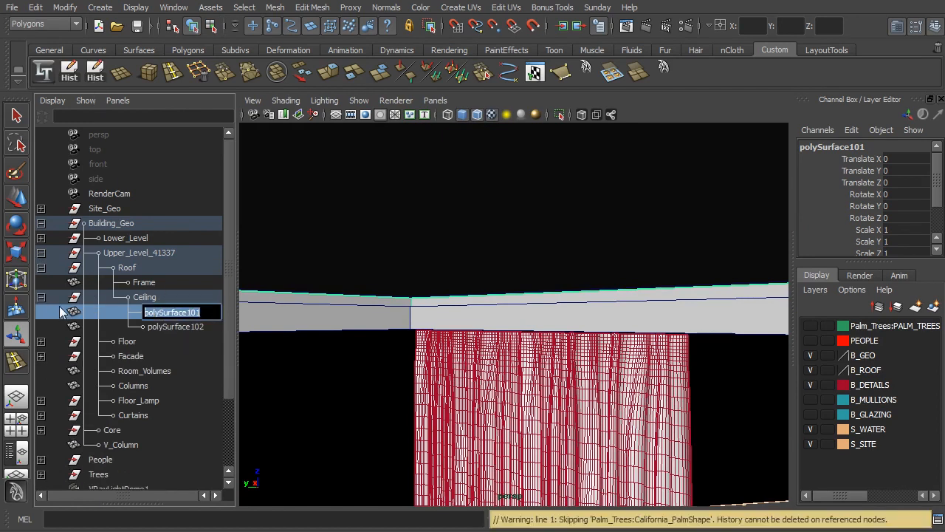
{"action": "type", "text": "u"}
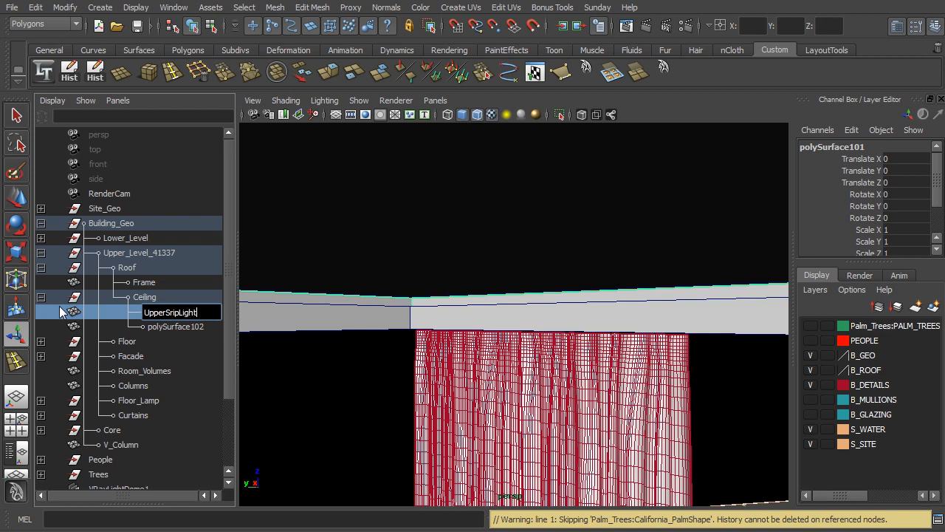
{"action": "key", "text": "Return"}
{"action": "double_click", "coordinate": [189, 319]}
{"action": "left_click", "coordinate": [170, 310]}
{"action": "type", "text": "t"}
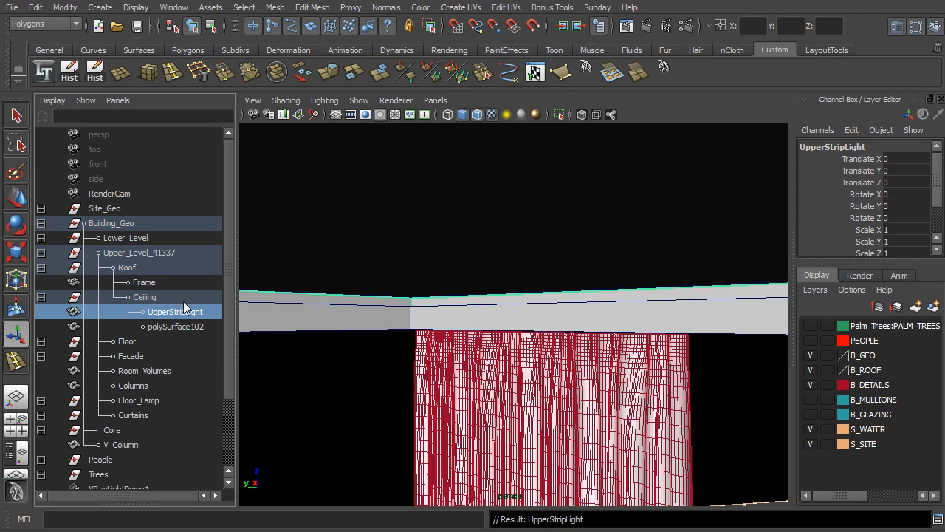
Step: Convert the UpperStripLight mesh into a V-Ray mesh light using the meshes-only option
{"action": "scroll", "coordinate": [515, 303], "scroll_direction": "down", "scroll_amount": 1}
{"action": "left_click_drag", "start_coordinate": [512, 299], "coordinate": [442, 257], "text": "alt"}
{"action": "left_click_drag", "start_coordinate": [544, 264], "coordinate": [308, 275], "text": "alt"}
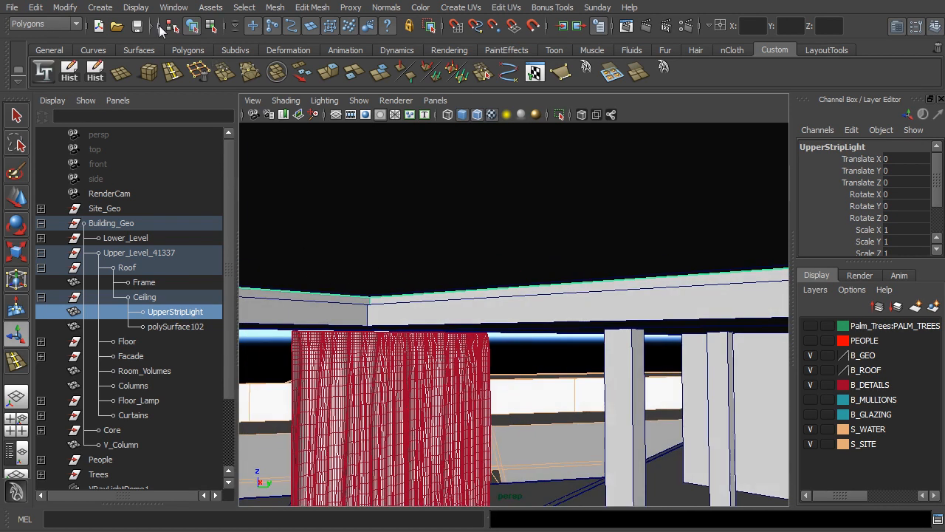
{"action": "left_click", "coordinate": [100, 8]}
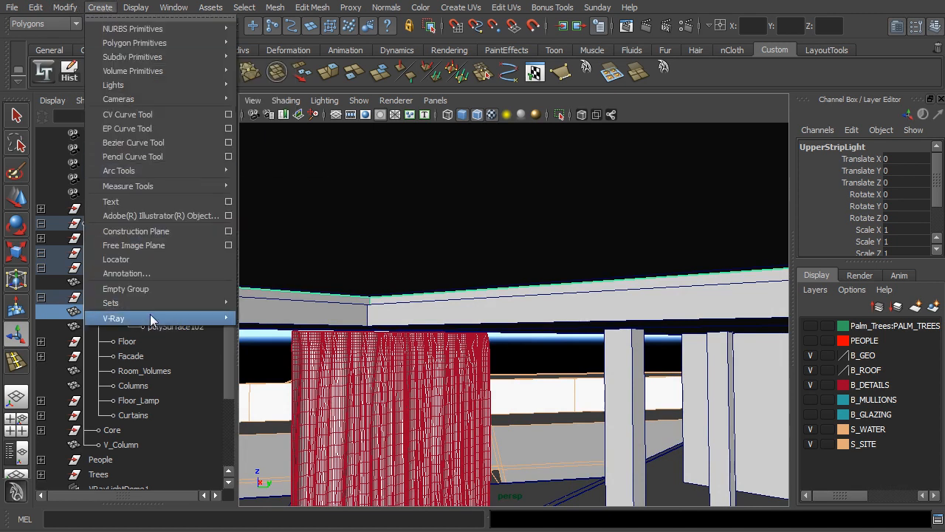
{"action": "mouse_move", "coordinate": [150, 315]}
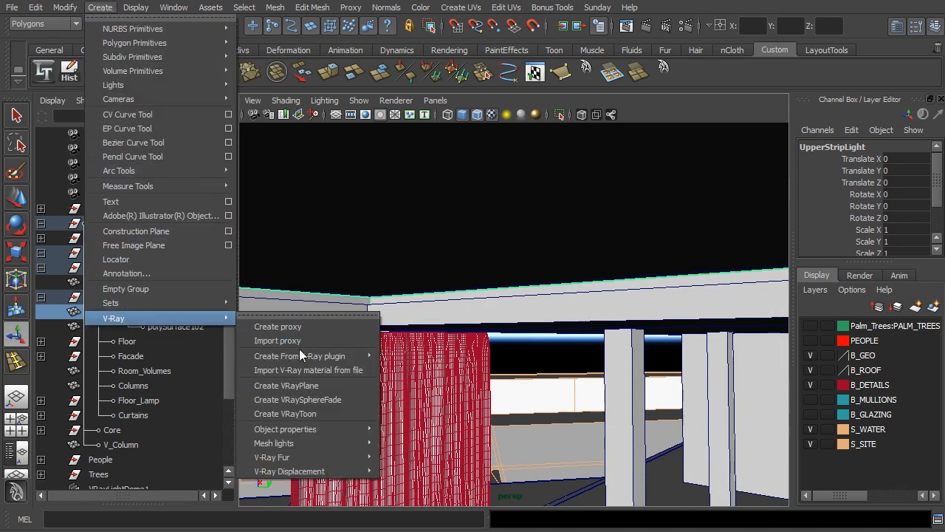
{"action": "mouse_move", "coordinate": [295, 445]}
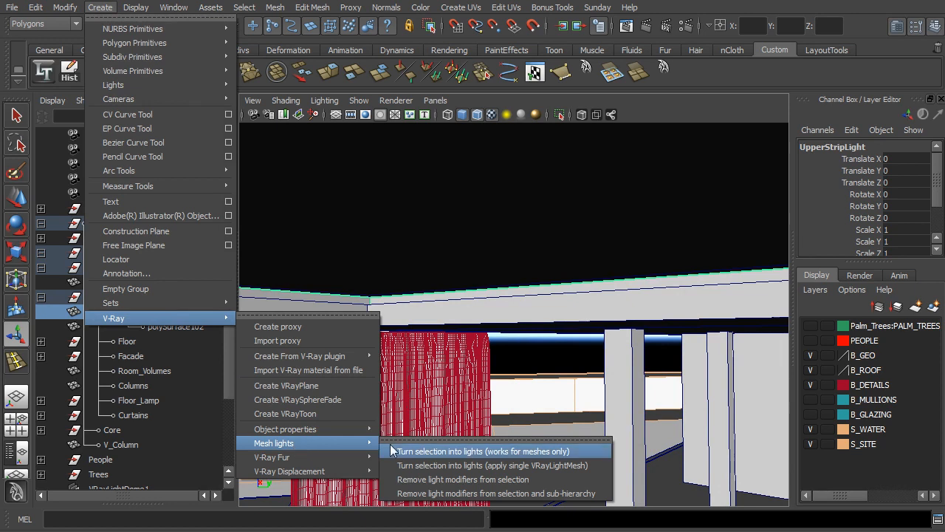
{"action": "left_click", "coordinate": [460, 452]}
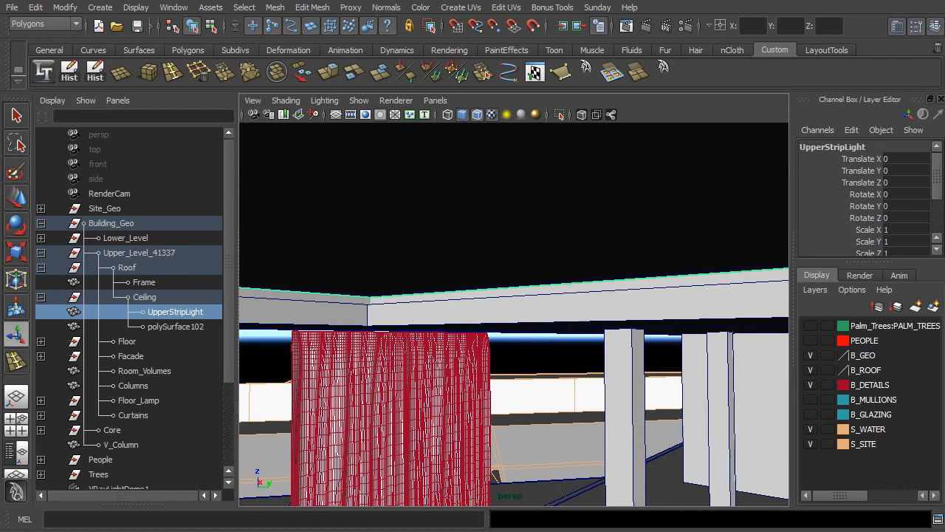
Step: Open UpperStripLight's V-Ray light mesh properties and look through the available parameters
{"action": "key", "text": "ctrl+a"}
{"action": "left_click", "coordinate": [517, 179]}
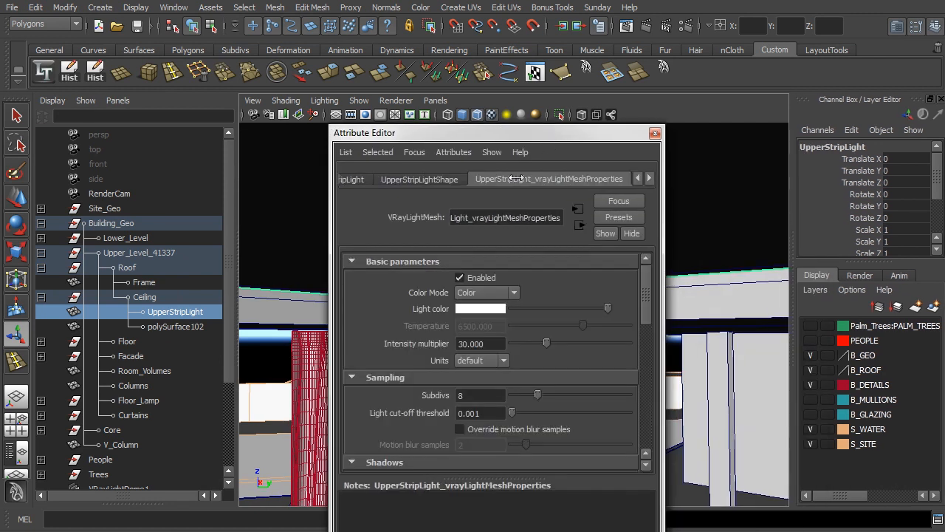
{"action": "left_click_drag", "start_coordinate": [517, 133], "coordinate": [347, 113]}
{"action": "scroll", "coordinate": [476, 263], "scroll_direction": "down", "scroll_amount": 3}
{"action": "scroll", "coordinate": [477, 255], "scroll_direction": "up", "scroll_amount": 3}
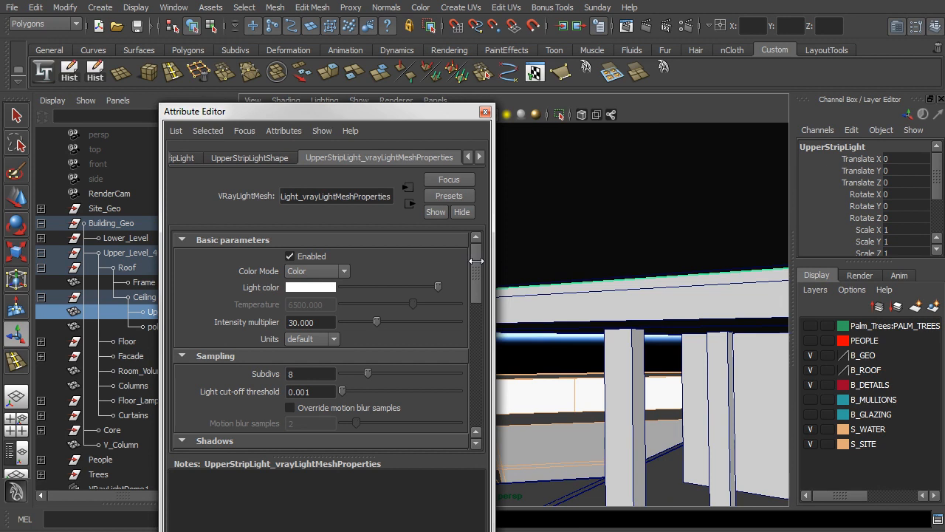
{"action": "left_click_drag", "start_coordinate": [477, 261], "coordinate": [474, 254]}
Step: Tint the mesh light with a temperature of 5200, return its color mode to Color, and put the attributes window away
{"action": "left_click", "coordinate": [318, 271]}
{"action": "left_click", "coordinate": [318, 289]}
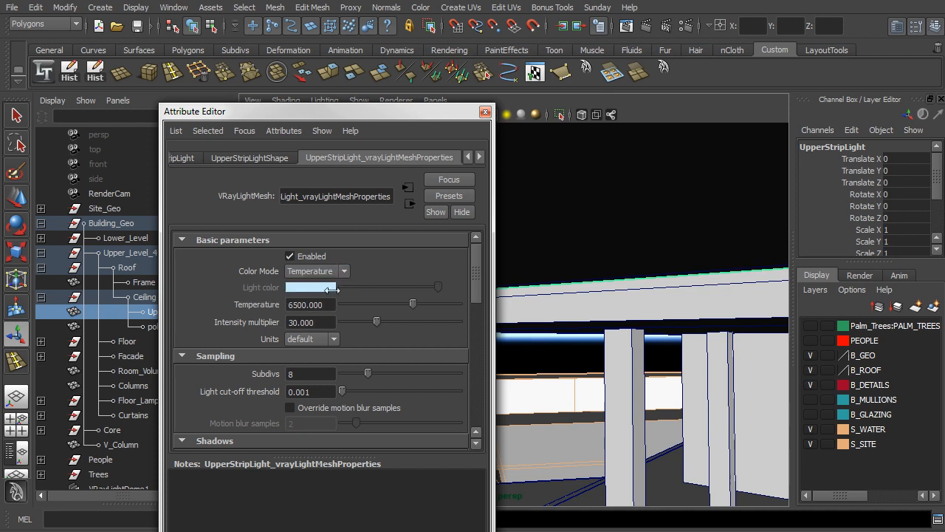
{"action": "left_click_drag", "start_coordinate": [333, 303], "coordinate": [243, 290]}
{"action": "type", "text": "52"}
{"action": "key", "text": "Return"}
{"action": "left_click", "coordinate": [317, 271]}
{"action": "left_click", "coordinate": [330, 285]}
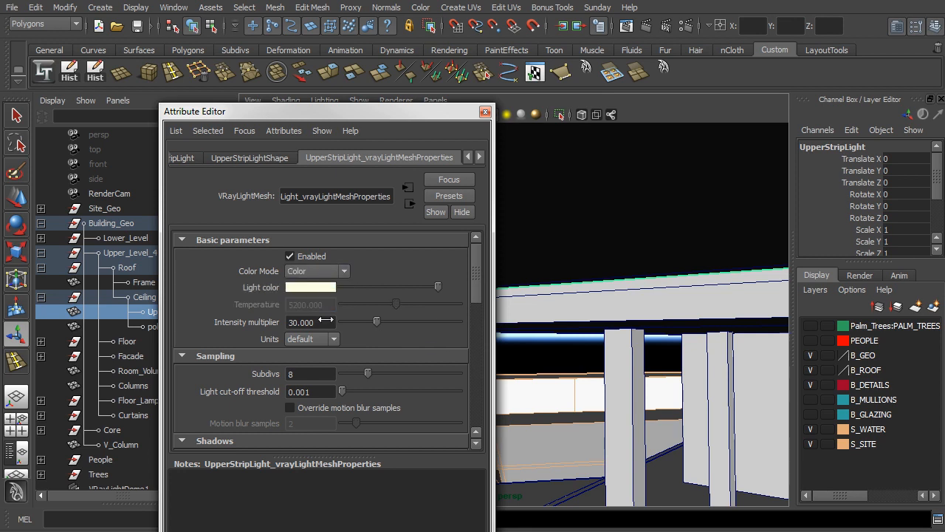
{"action": "left_click", "coordinate": [326, 320]}
{"action": "left_click_drag", "start_coordinate": [329, 117], "coordinate": [944, 111]}
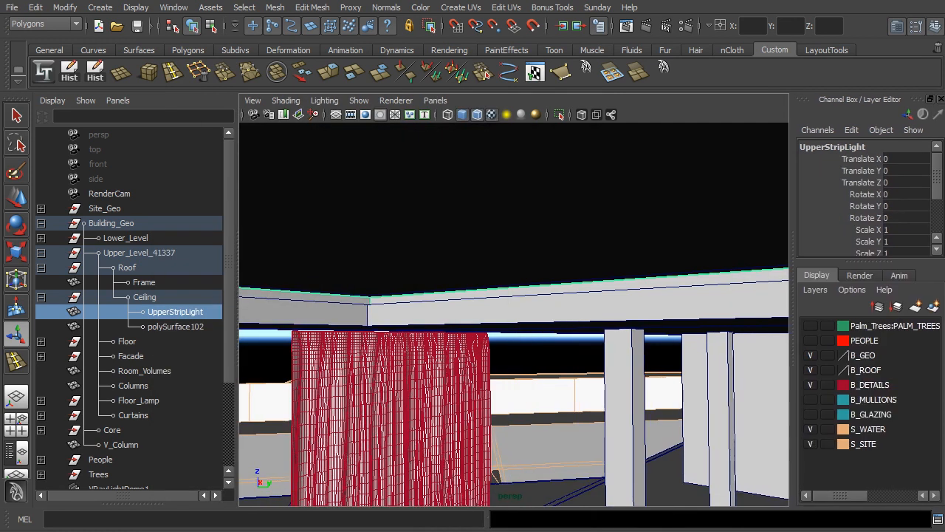
Step: Show the B_MULLIONS and B_GLAZING layers on the whole building
{"action": "right_click_drag", "start_coordinate": [592, 294], "coordinate": [466, 295], "text": "alt"}
{"action": "right_click_drag", "start_coordinate": [561, 302], "coordinate": [512, 318], "text": "alt"}
{"action": "left_click_drag", "start_coordinate": [512, 319], "coordinate": [605, 327], "text": "alt"}
{"action": "middle_click_drag", "start_coordinate": [606, 327], "coordinate": [526, 321], "text": "alt"}
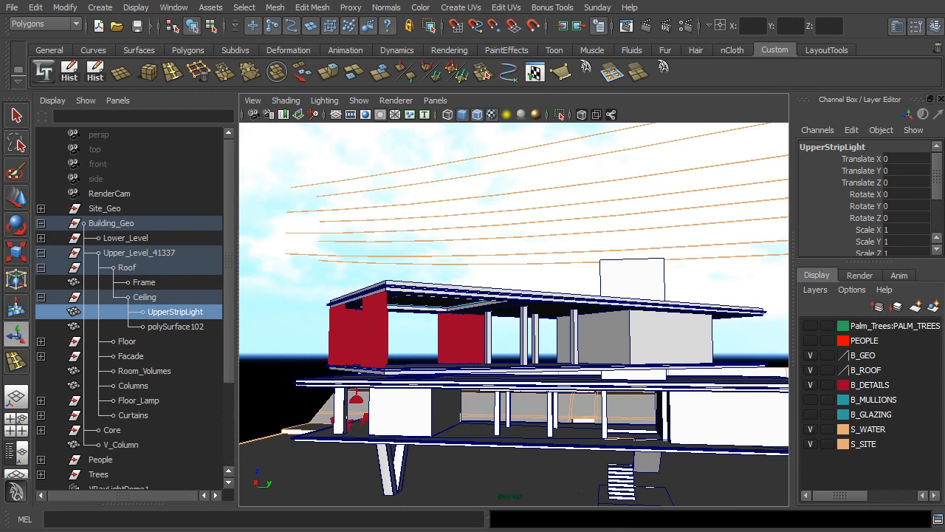
{"action": "left_click_drag", "start_coordinate": [741, 333], "coordinate": [762, 365], "text": "alt"}
{"action": "left_click", "coordinate": [810, 399]}
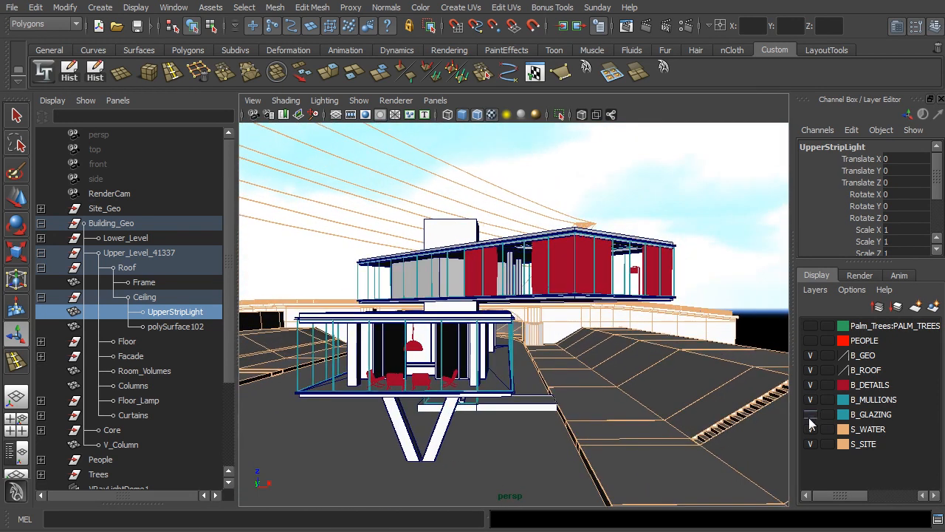
{"action": "left_click", "coordinate": [810, 414]}
{"action": "left_click_drag", "start_coordinate": [654, 367], "coordinate": [575, 322], "text": "alt"}
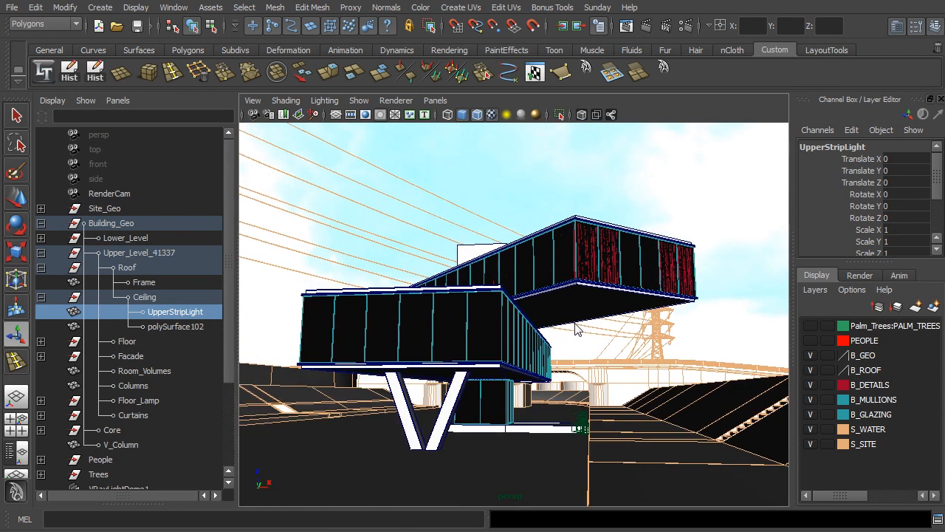
Step: Switch the viewport to the RenderCam camera and clear the selection
{"action": "left_click", "coordinate": [21, 113]}
{"action": "left_click", "coordinate": [442, 103]}
{"action": "mouse_move", "coordinate": [458, 112]}
{"action": "left_click", "coordinate": [570, 112]}
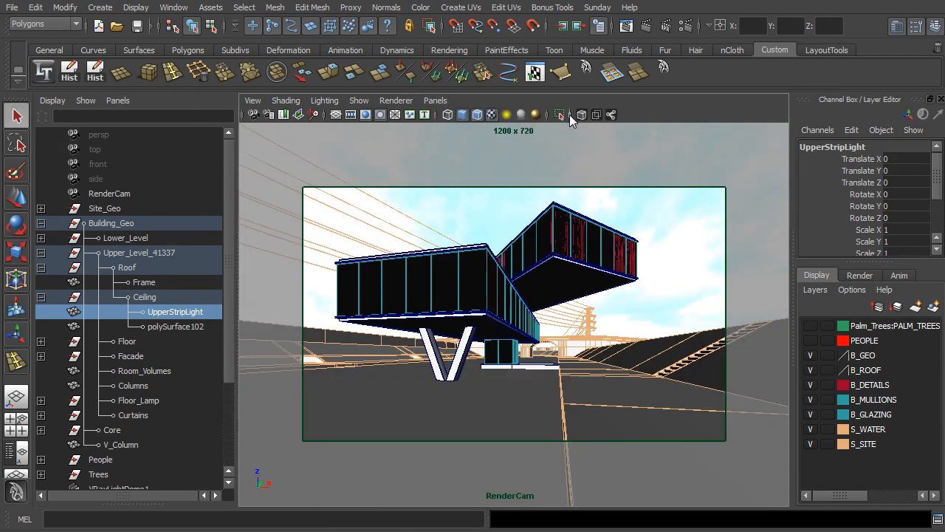
{"action": "left_click", "coordinate": [451, 195]}
Step: Collapse the Ceiling, Roof and Upper_Level_41337 groups in the Outliner
{"action": "left_click", "coordinate": [41, 297]}
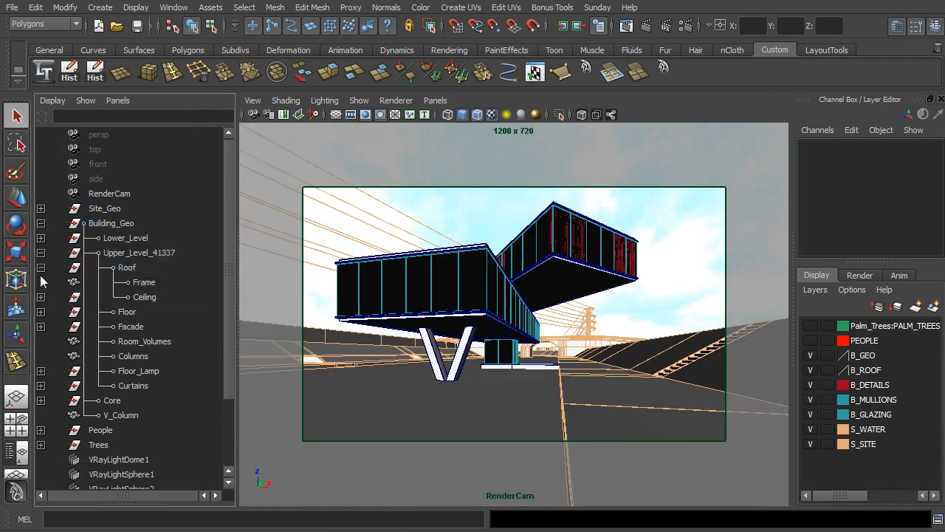
{"action": "left_click", "coordinate": [41, 268]}
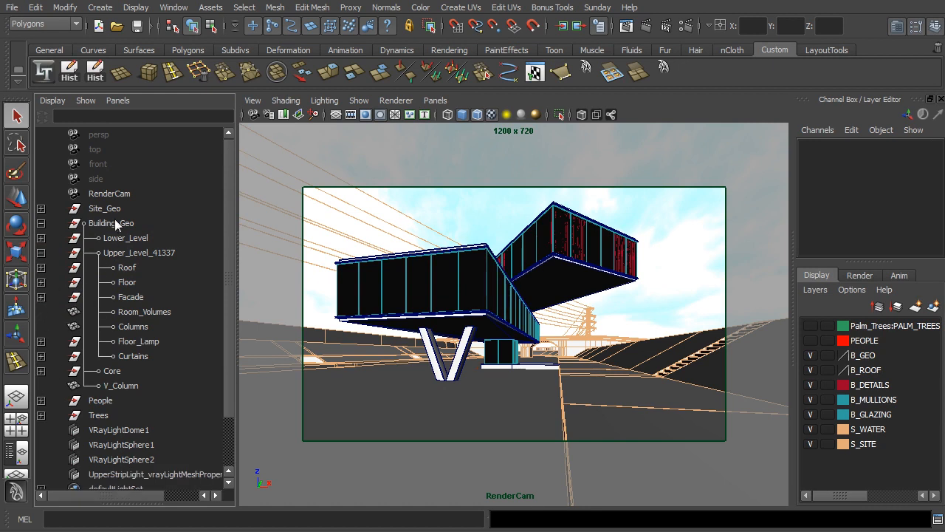
{"action": "left_click", "coordinate": [40, 252]}
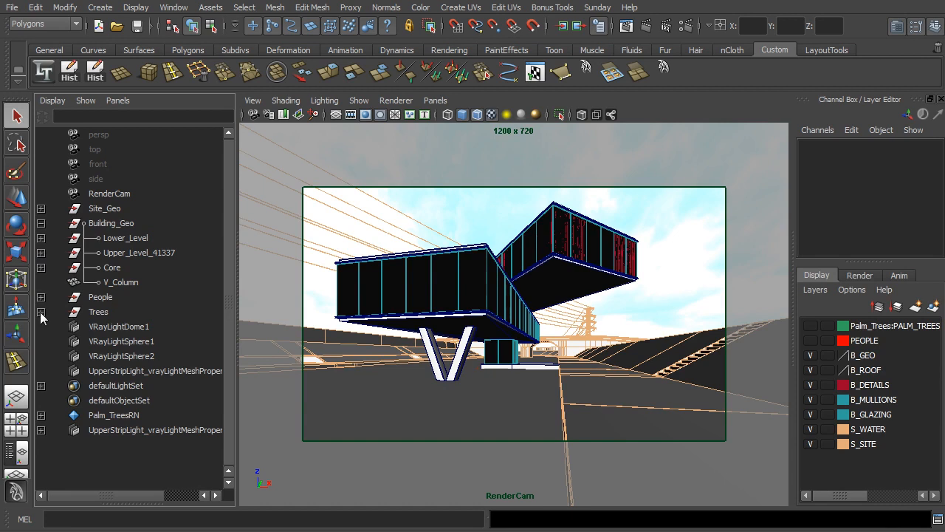
Step: Open the attributes of VRayLightDome1 and disable the dome light
{"action": "left_click", "coordinate": [125, 326]}
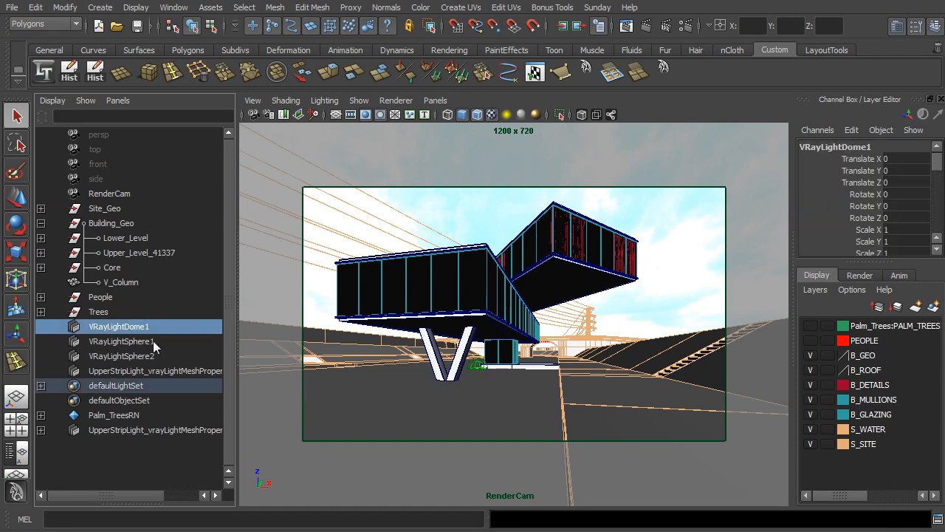
{"action": "key", "text": "ctrl+a"}
{"action": "left_click_drag", "start_coordinate": [875, 104], "coordinate": [630, 151]}
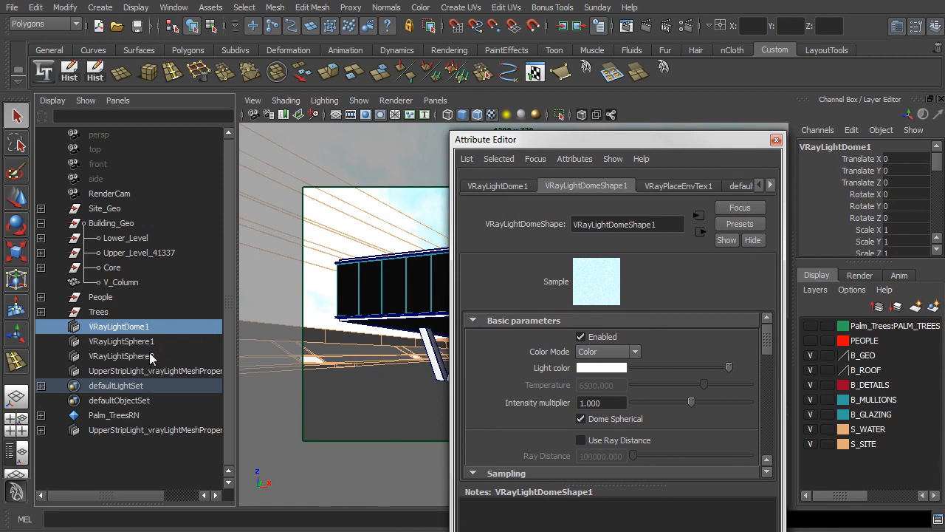
{"action": "left_click", "coordinate": [582, 336]}
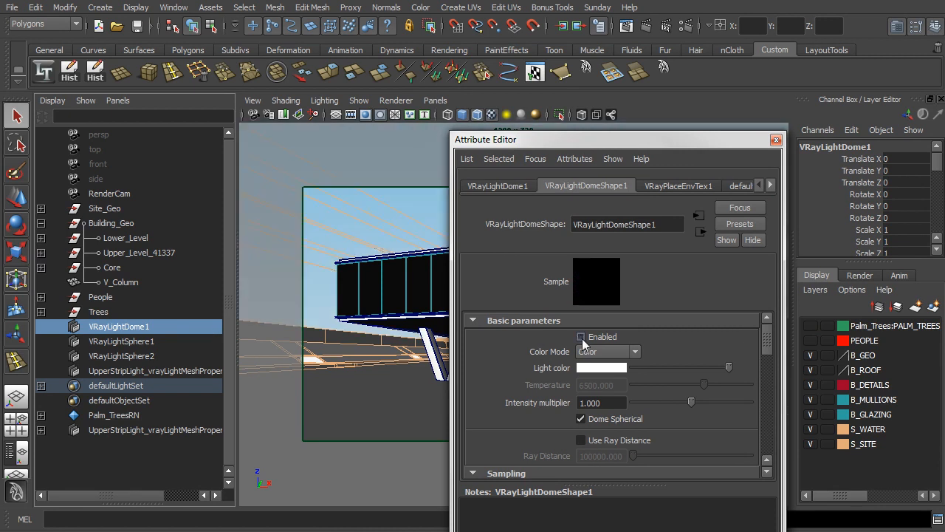
Step: Disable the VRayLightSphere1 light, put its attributes window away and clear the selection
{"action": "left_click", "coordinate": [155, 341]}
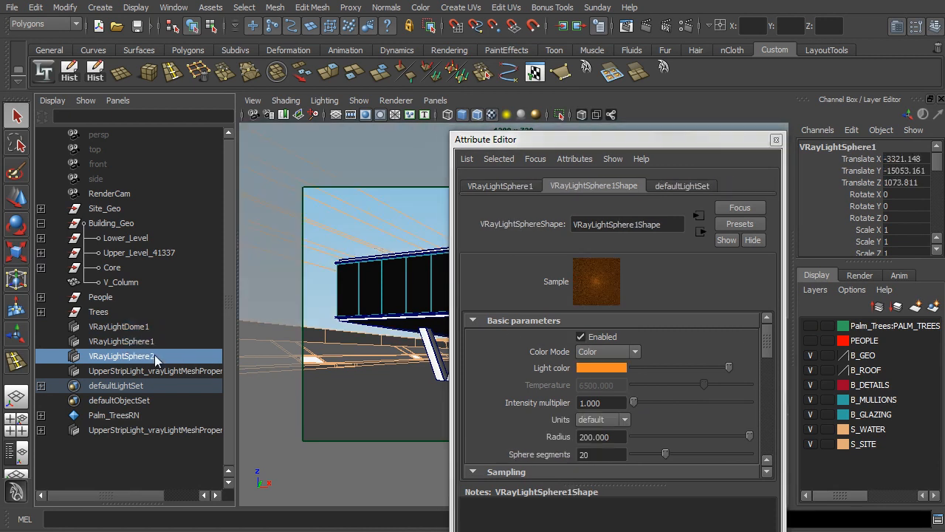
{"action": "left_click", "coordinate": [581, 338]}
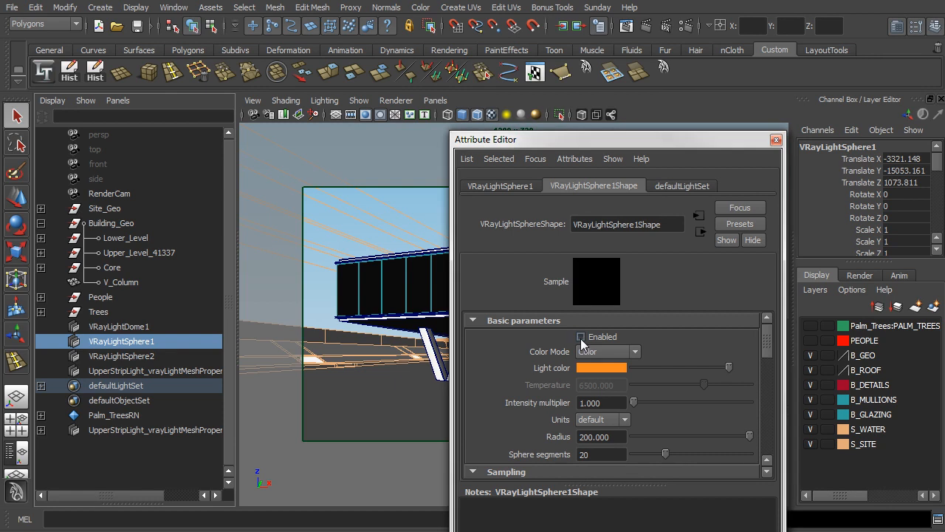
{"action": "left_click_drag", "start_coordinate": [573, 146], "coordinate": [944, 210]}
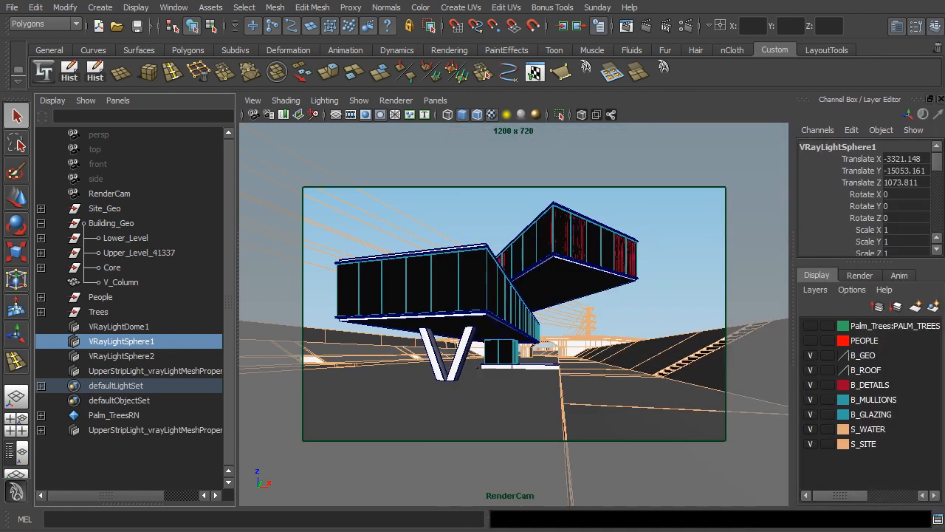
{"action": "left_click", "coordinate": [475, 193]}
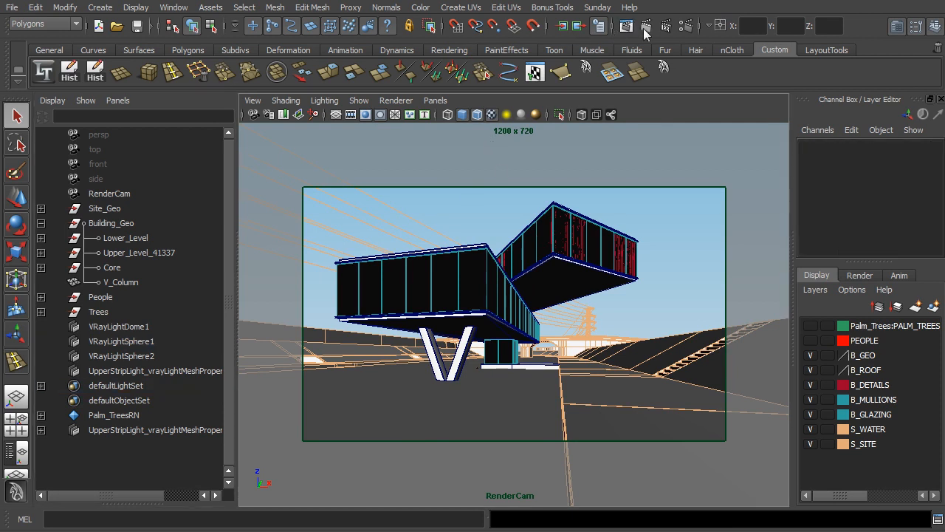